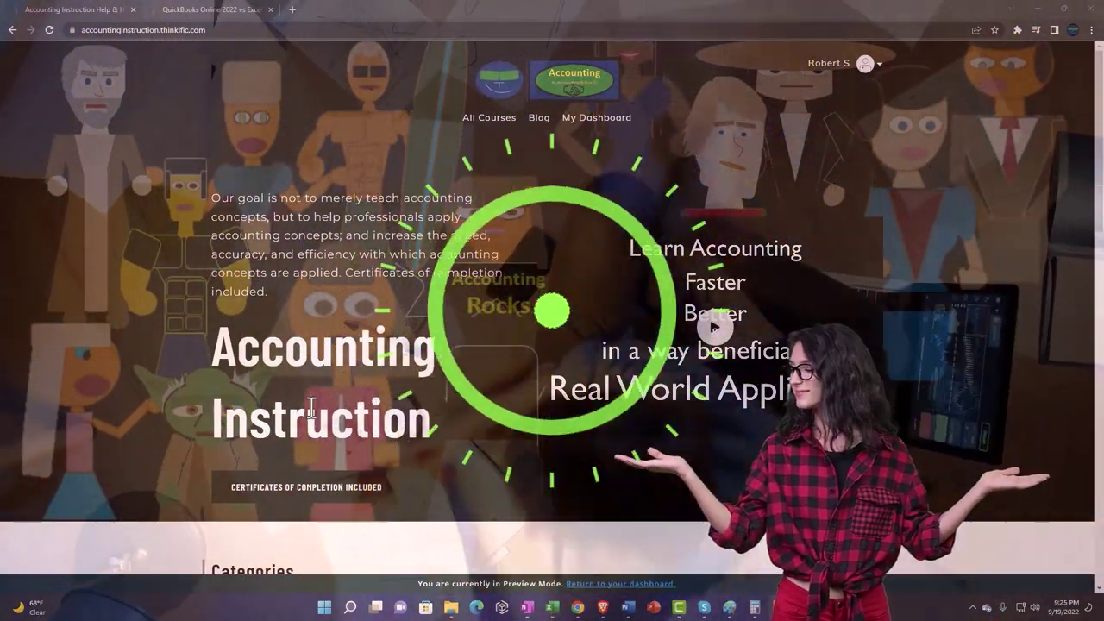
Browse the Accounting Instruction course categories and the lesson sections of the QuickBooks Online 2022 vs Excel course
{"action": "scroll", "coordinate": [152, 481], "scroll_direction": "down", "scroll_amount": 1}
{"action": "scroll", "coordinate": [153, 480], "scroll_direction": "down", "scroll_amount": 6}
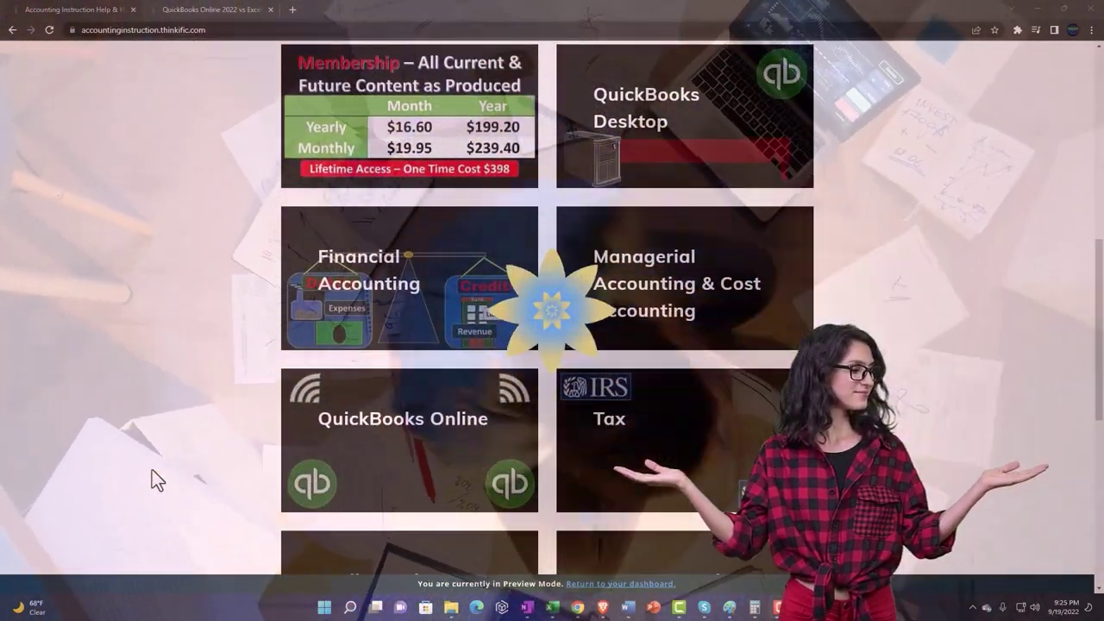
{"action": "scroll", "coordinate": [152, 471], "scroll_direction": "down", "scroll_amount": 5}
{"action": "scroll", "coordinate": [152, 471], "scroll_direction": "down", "scroll_amount": 1}
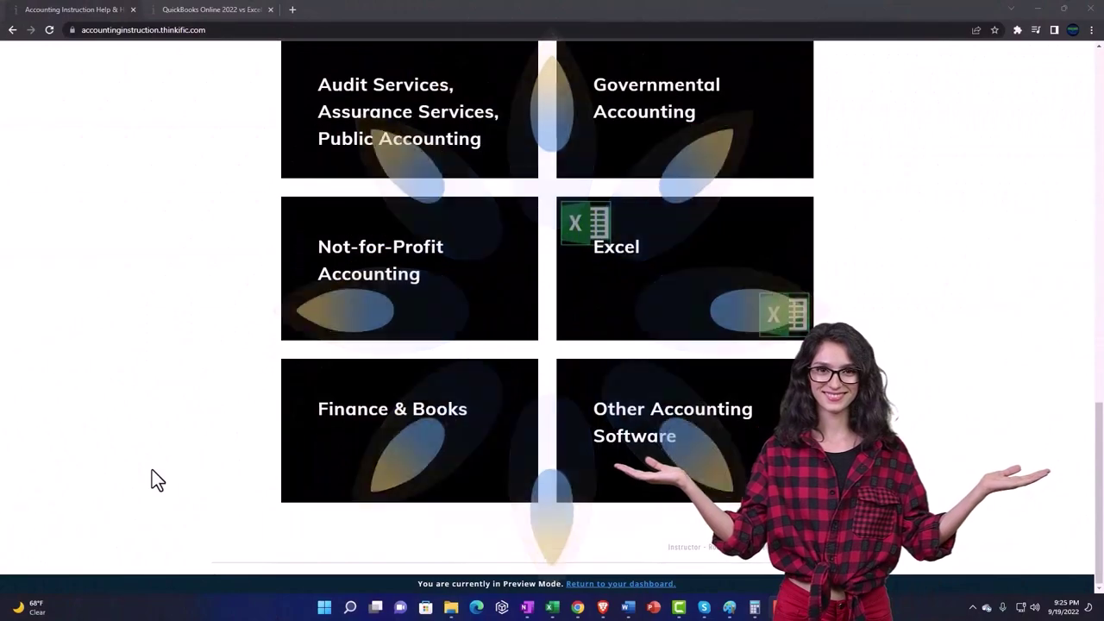
{"action": "left_click", "coordinate": [198, 11]}
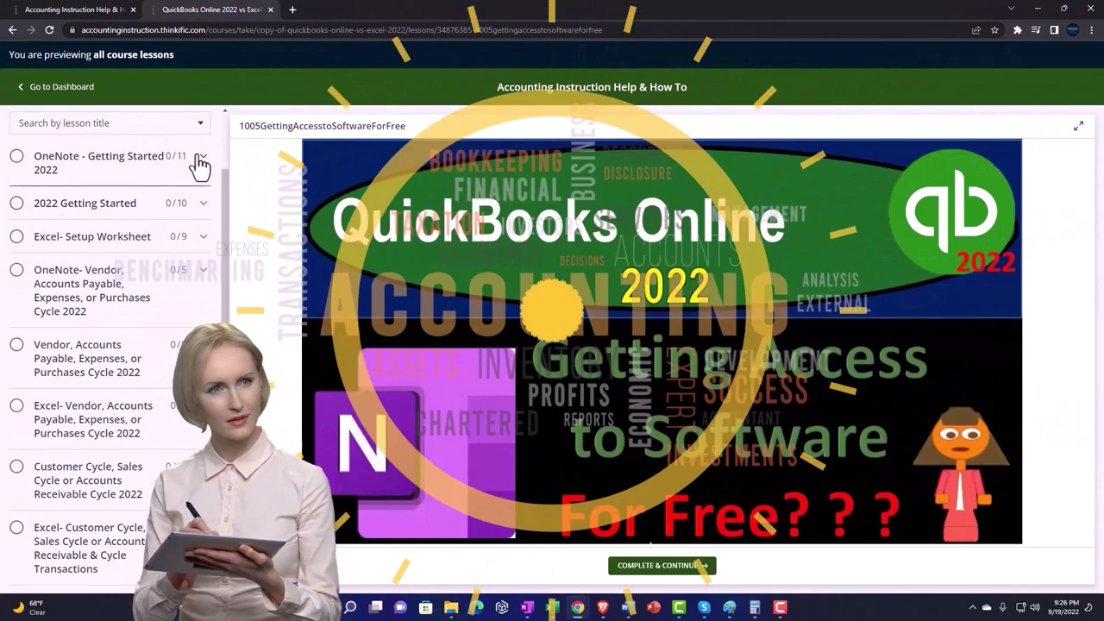
{"action": "left_click", "coordinate": [200, 162]}
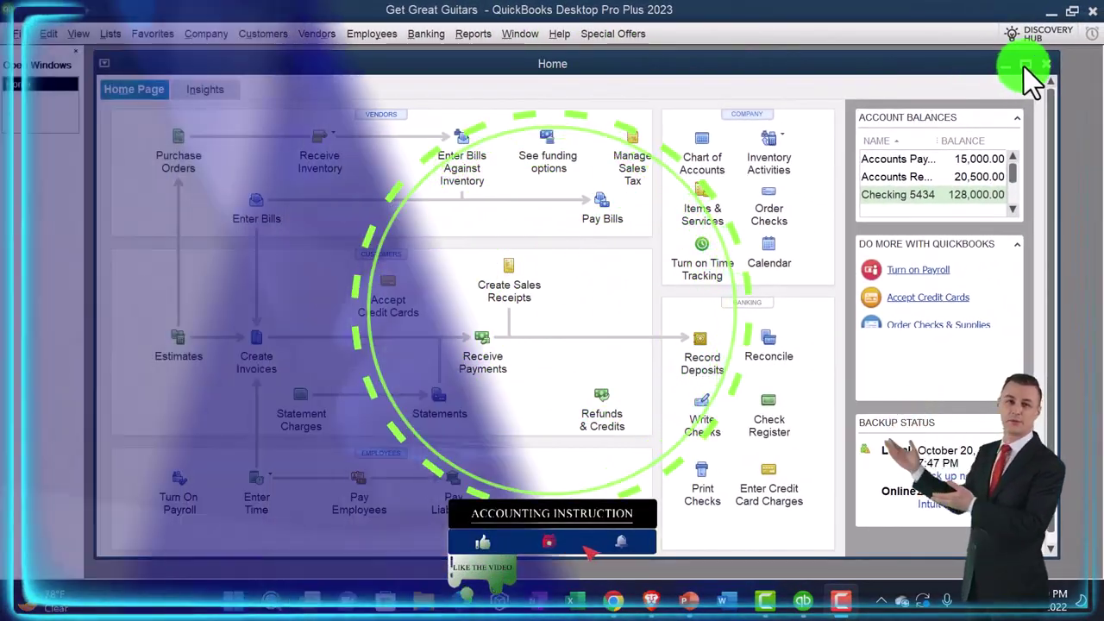
Maximize the Home page window and check the settings for the open window list and hidden icon bar
{"action": "left_click", "coordinate": [1025, 64]}
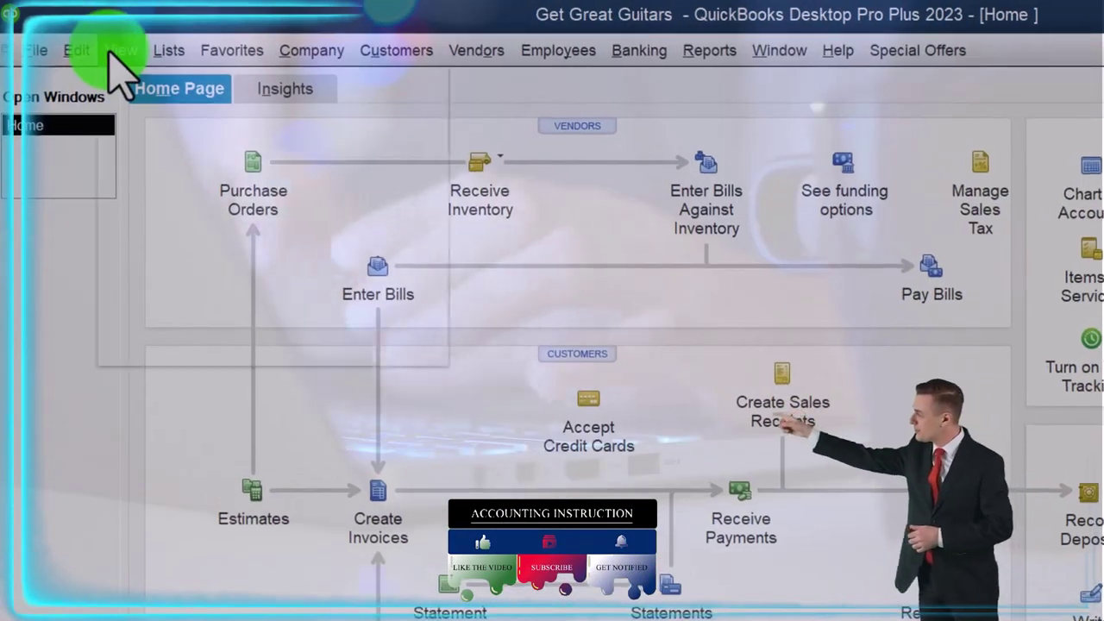
{"action": "left_click", "coordinate": [83, 34]}
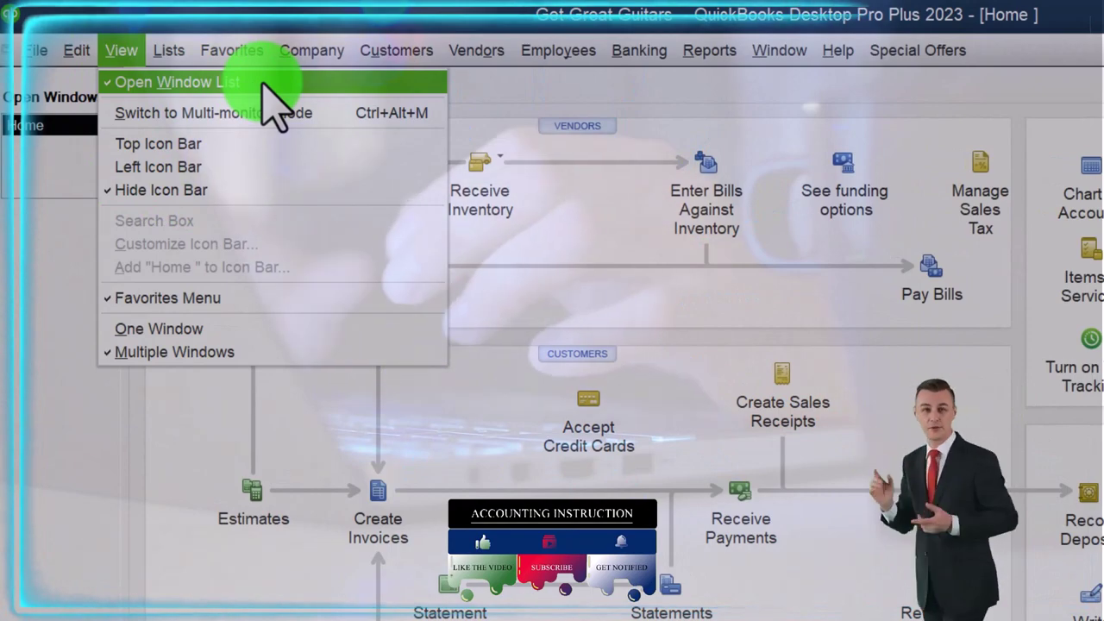
{"action": "left_click", "coordinate": [56, 263]}
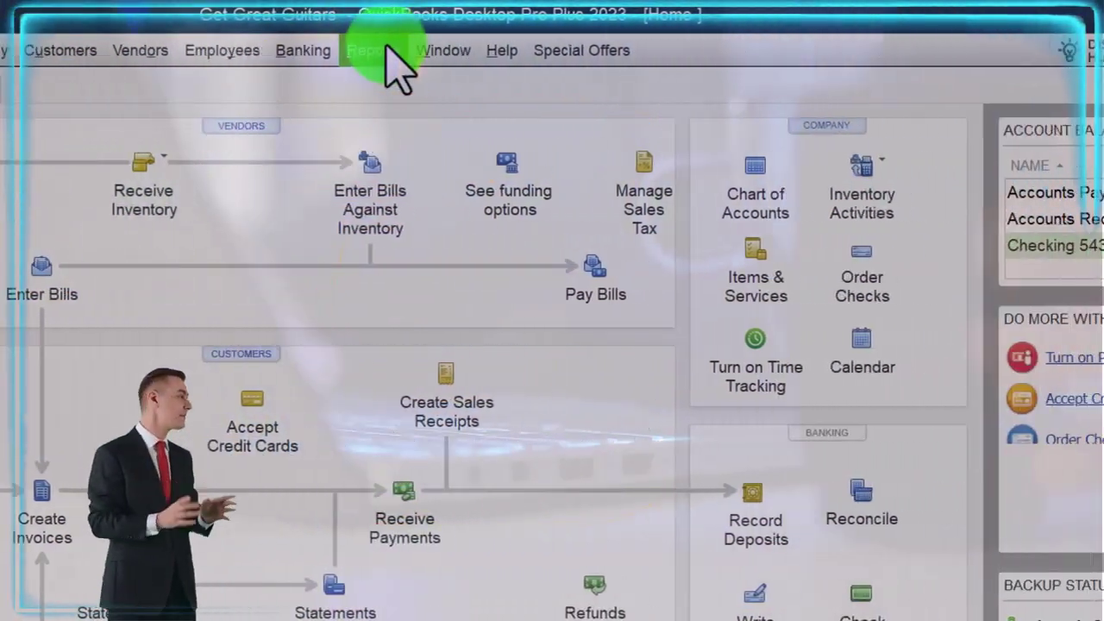
Run the standard Profit & Loss report for 01/01/2023 to 12/31/2023
{"action": "left_click", "coordinate": [716, 50]}
{"action": "mouse_move", "coordinate": [423, 258]}
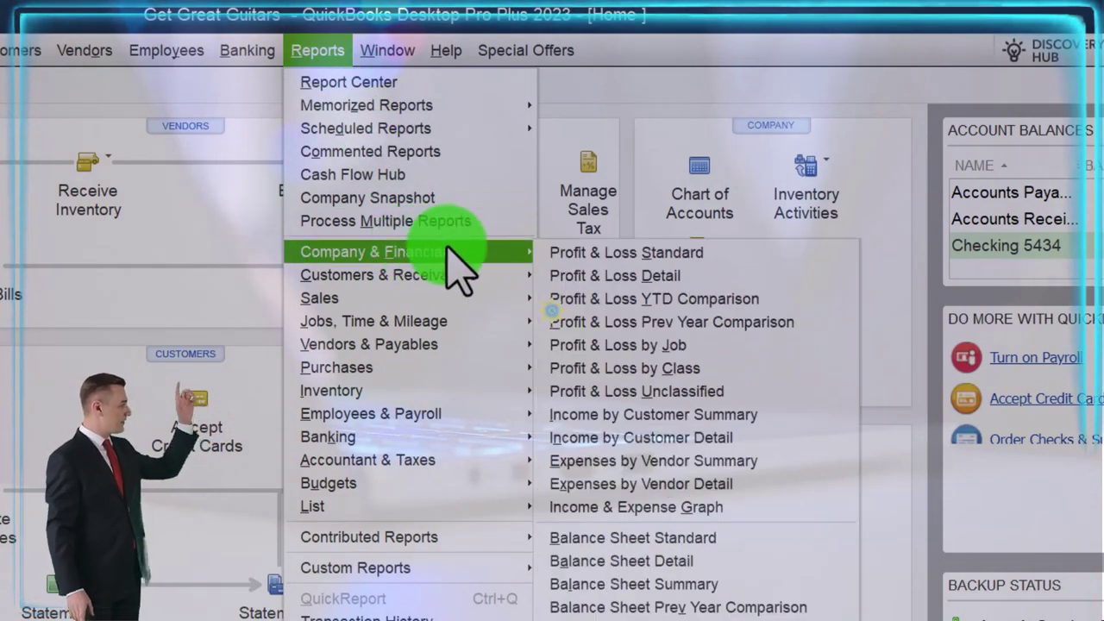
{"action": "left_click", "coordinate": [574, 251]}
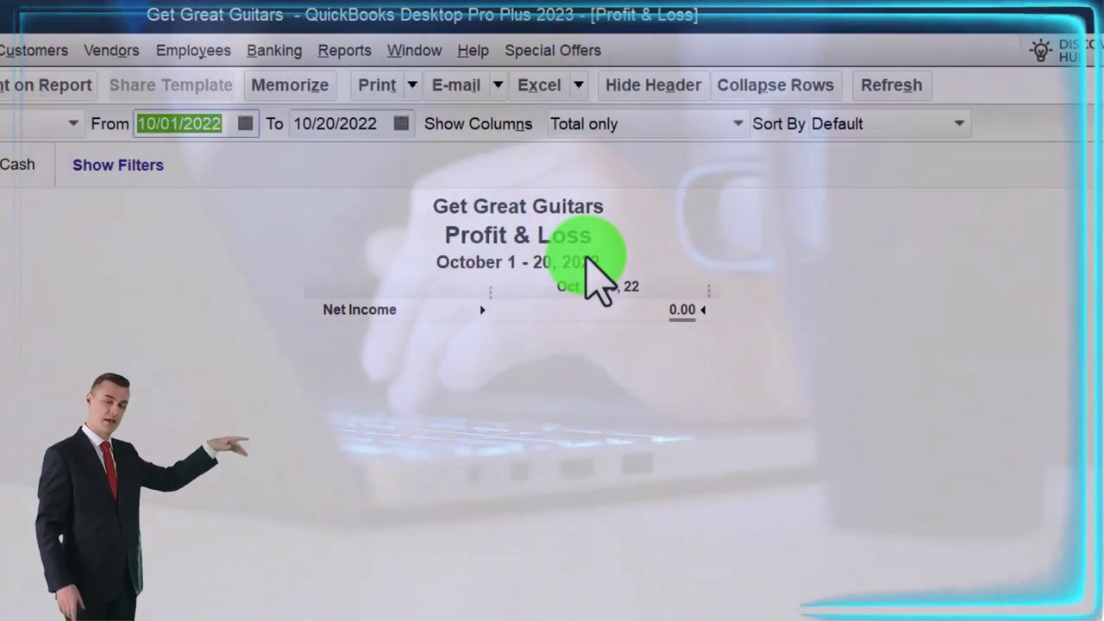
{"action": "type", "text": "01/01/2023"}
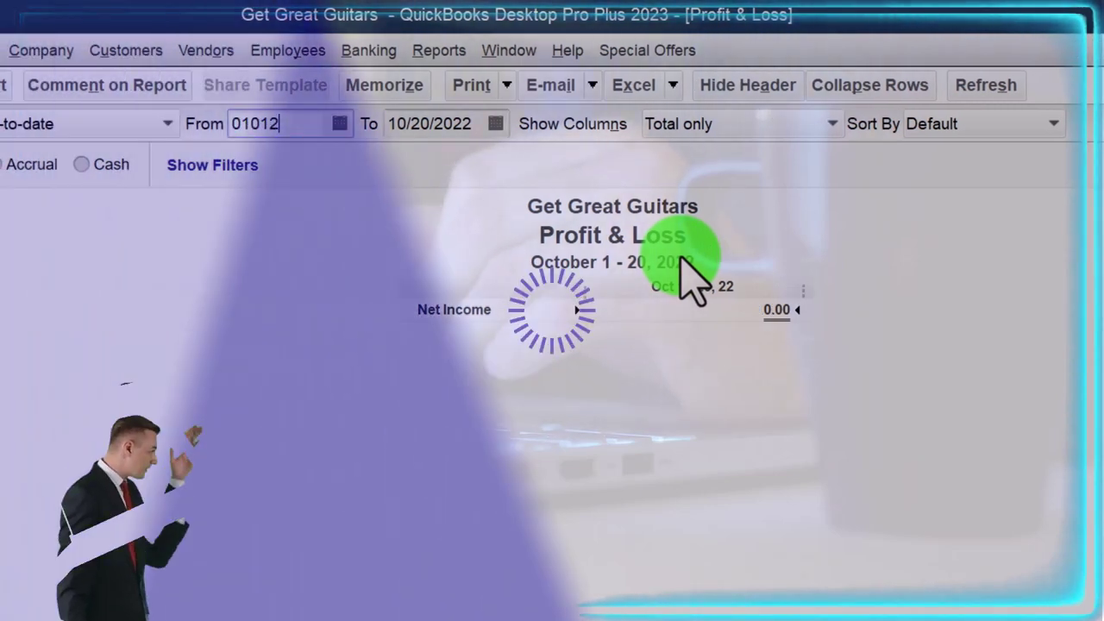
{"action": "key", "text": "Tab"}
{"action": "type", "text": "123123"}
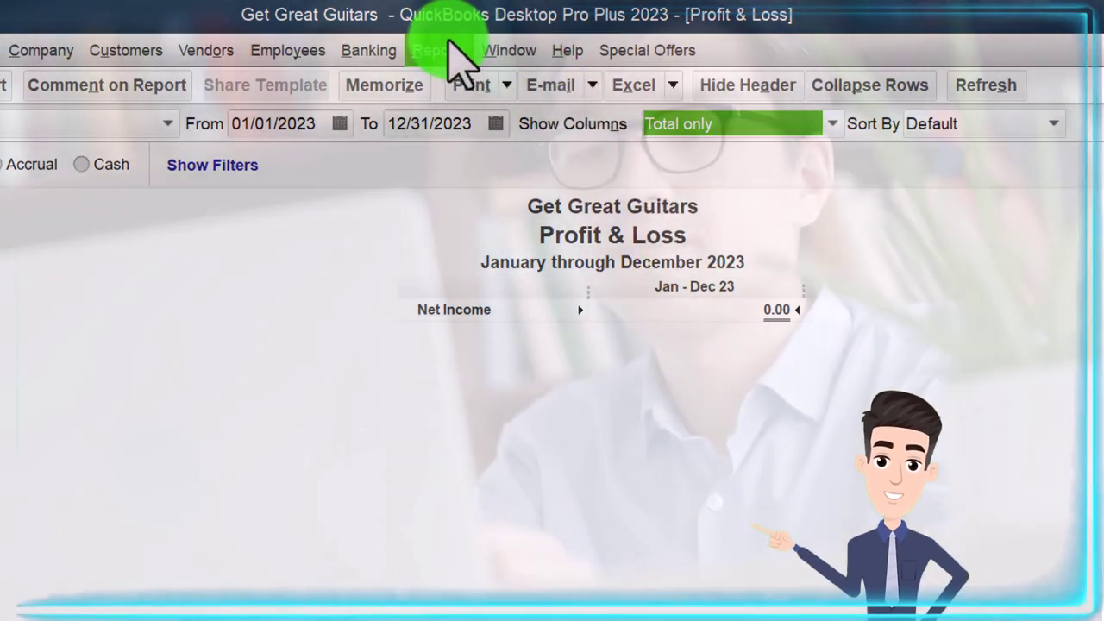
Run the standard Balance Sheet report and customize its date range to 01/01/2023 through 12/31/2023
{"action": "left_click", "coordinate": [455, 53]}
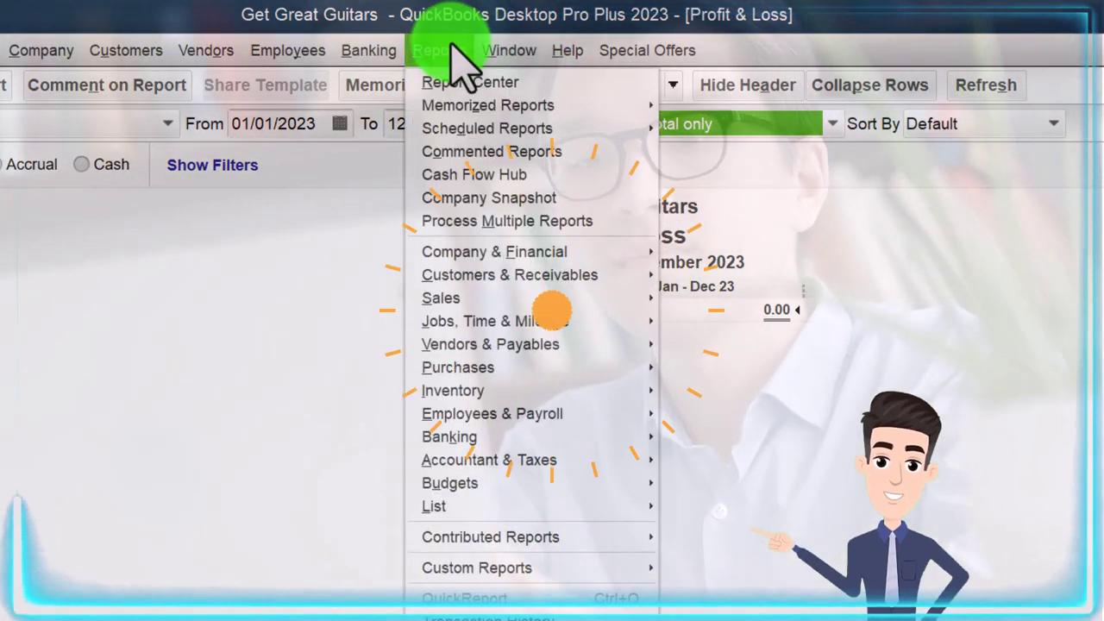
{"action": "mouse_move", "coordinate": [611, 271]}
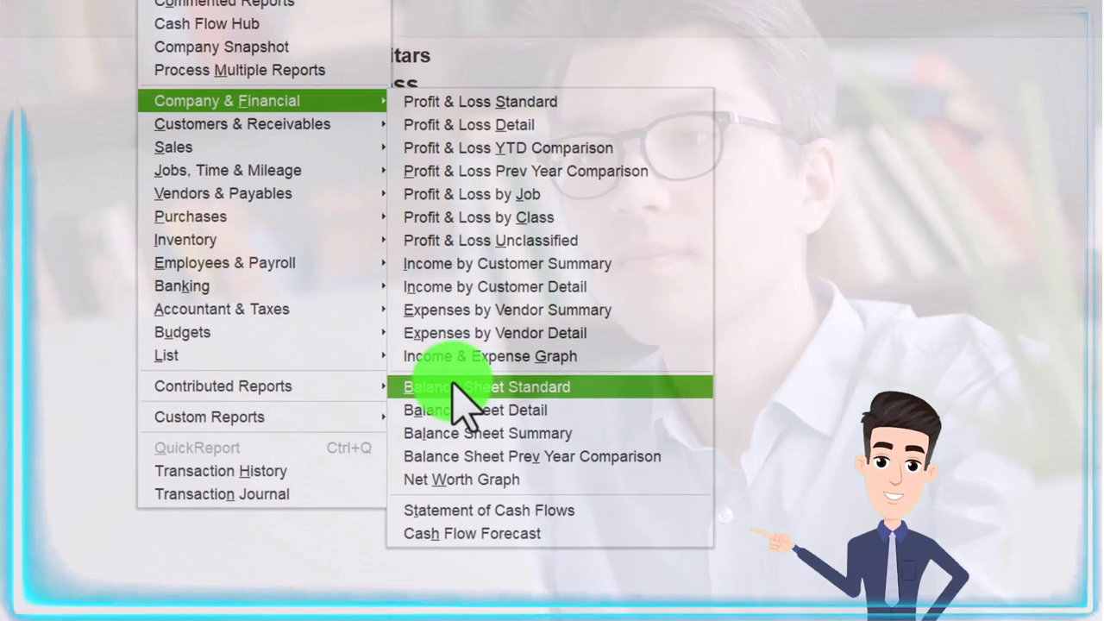
{"action": "left_click", "coordinate": [455, 386]}
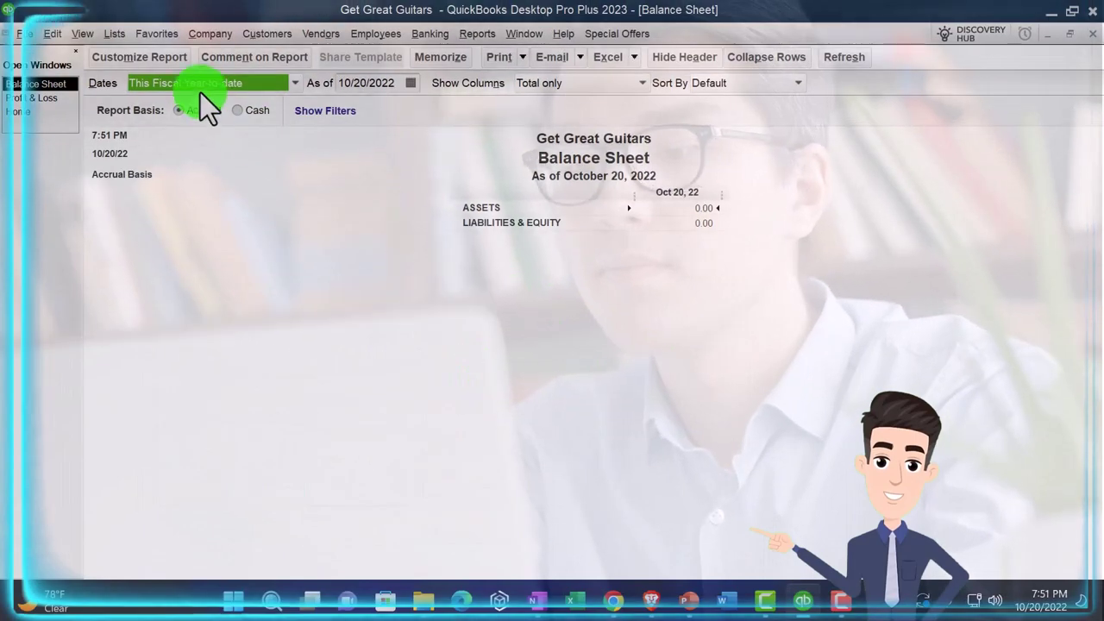
{"action": "left_click", "coordinate": [166, 58]}
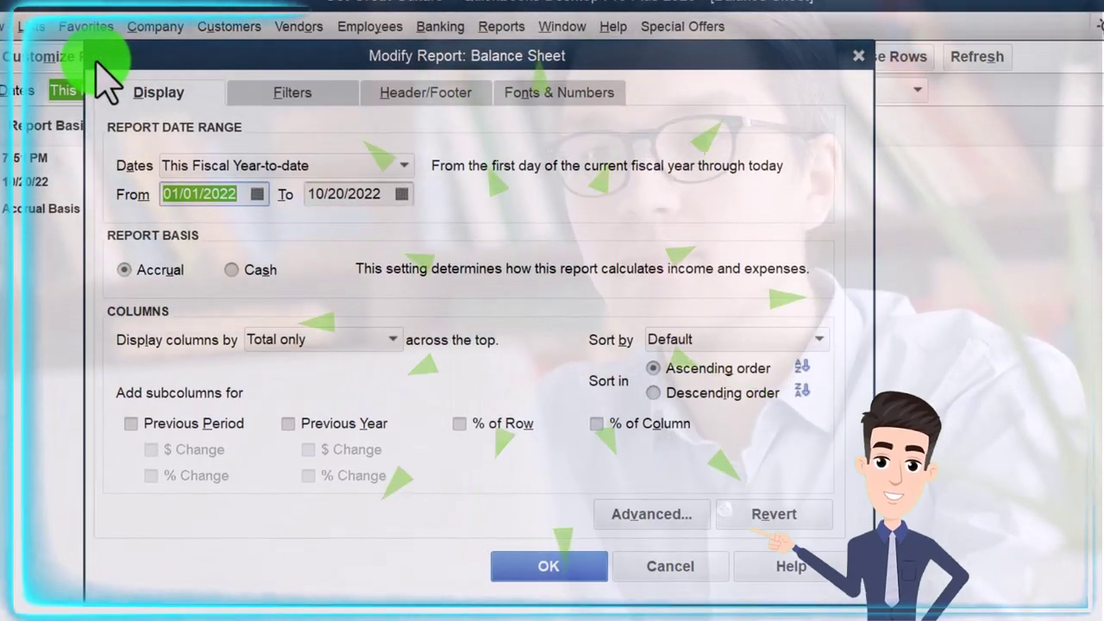
{"action": "type", "text": "01"}
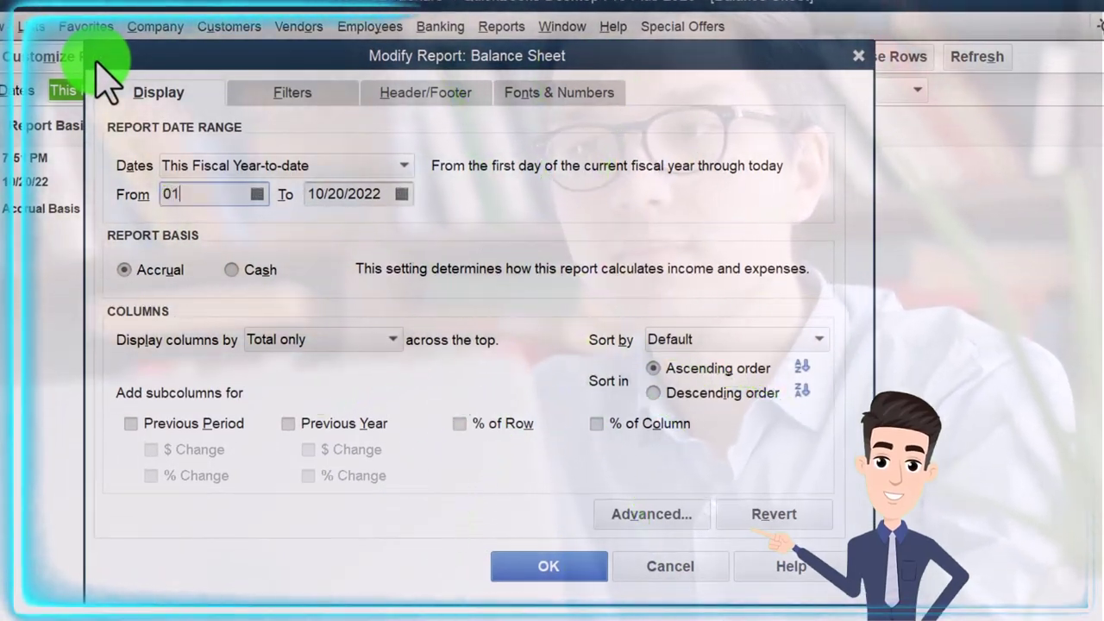
{"action": "type", "text": "1/2023"}
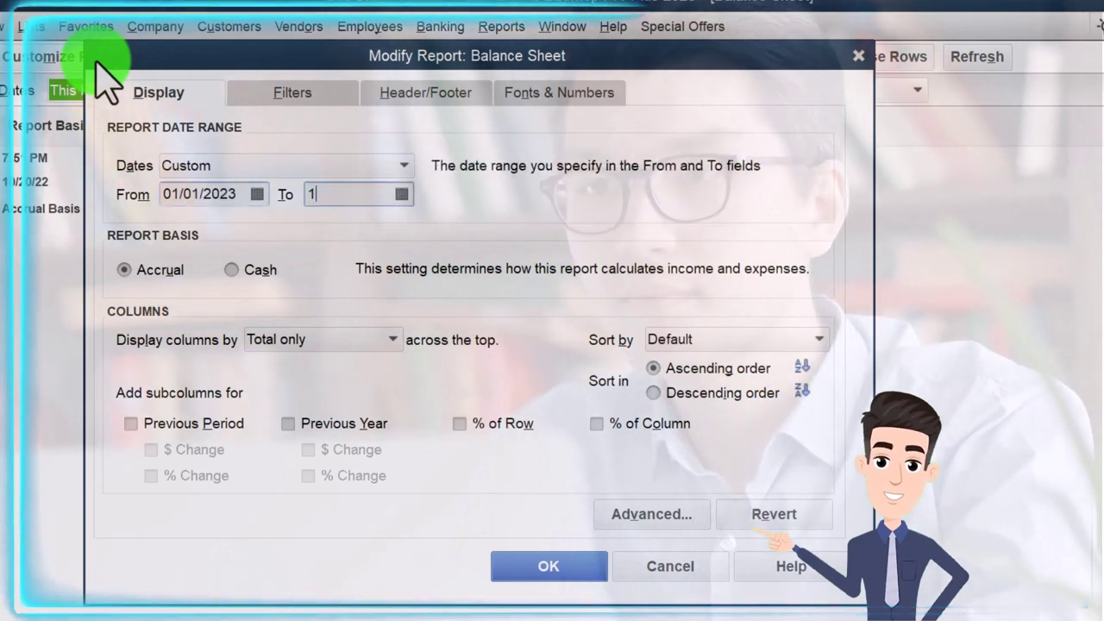
{"action": "type", "text": "2/31/2023"}
{"action": "key", "text": "Tab"}
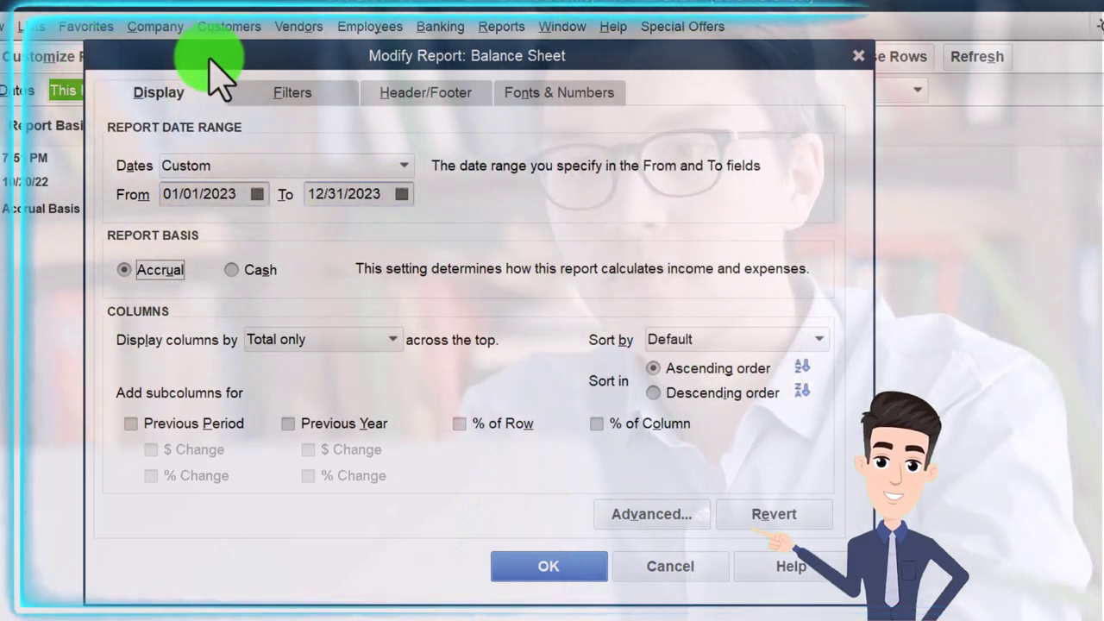
Set the Balance Sheet's column label font to Arial Bold size 12, apply it to all related fonts, and accept the report changes
{"action": "left_click", "coordinate": [540, 121]}
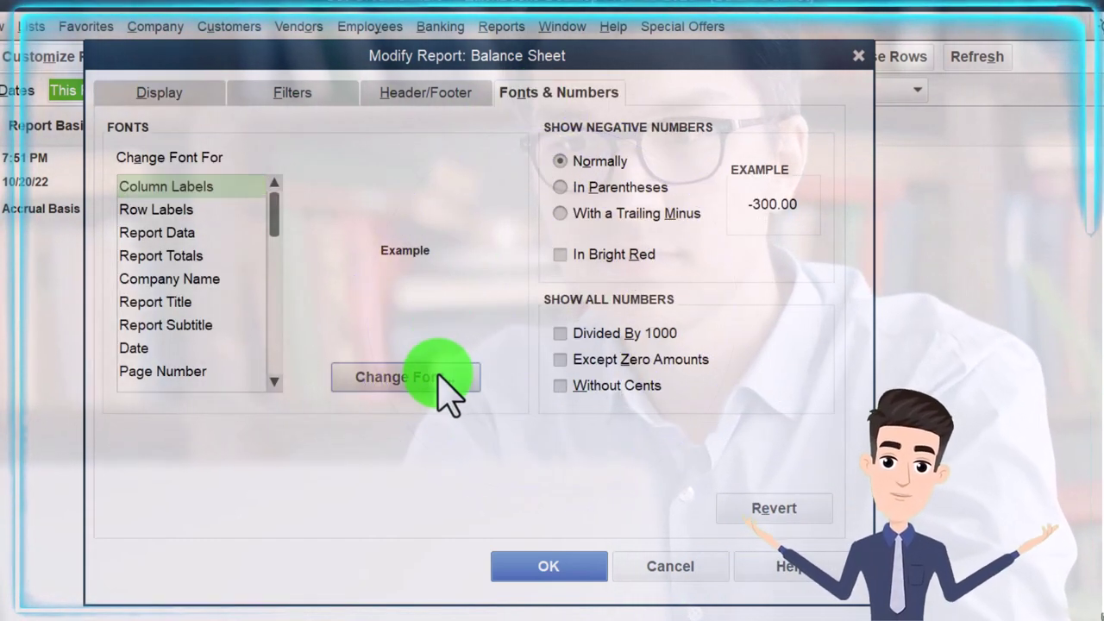
{"action": "left_click", "coordinate": [435, 378]}
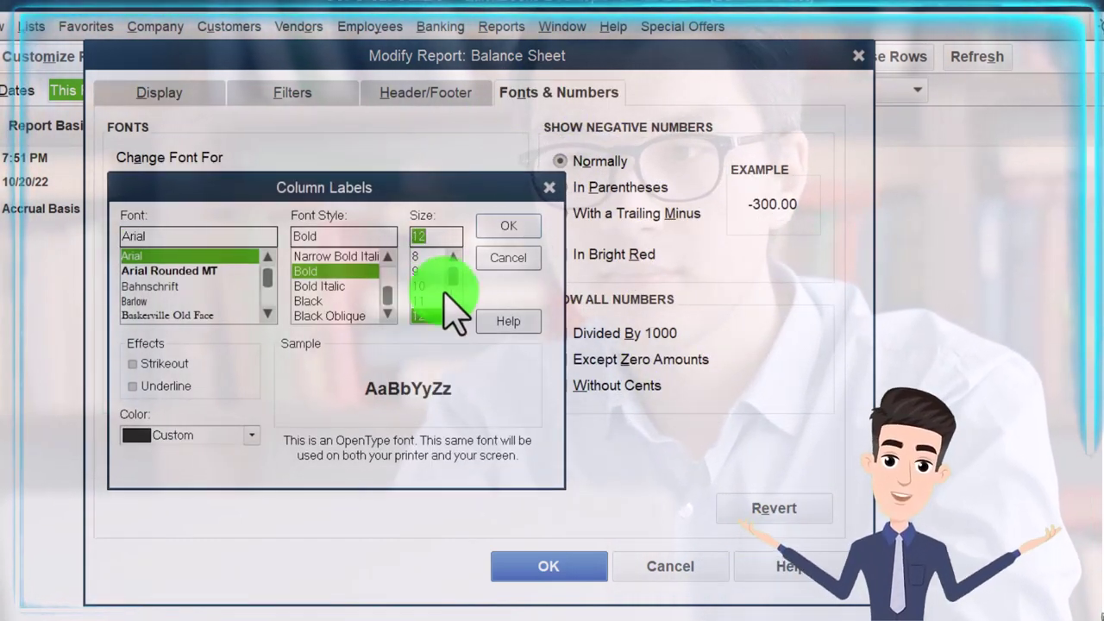
{"action": "left_click", "coordinate": [497, 229]}
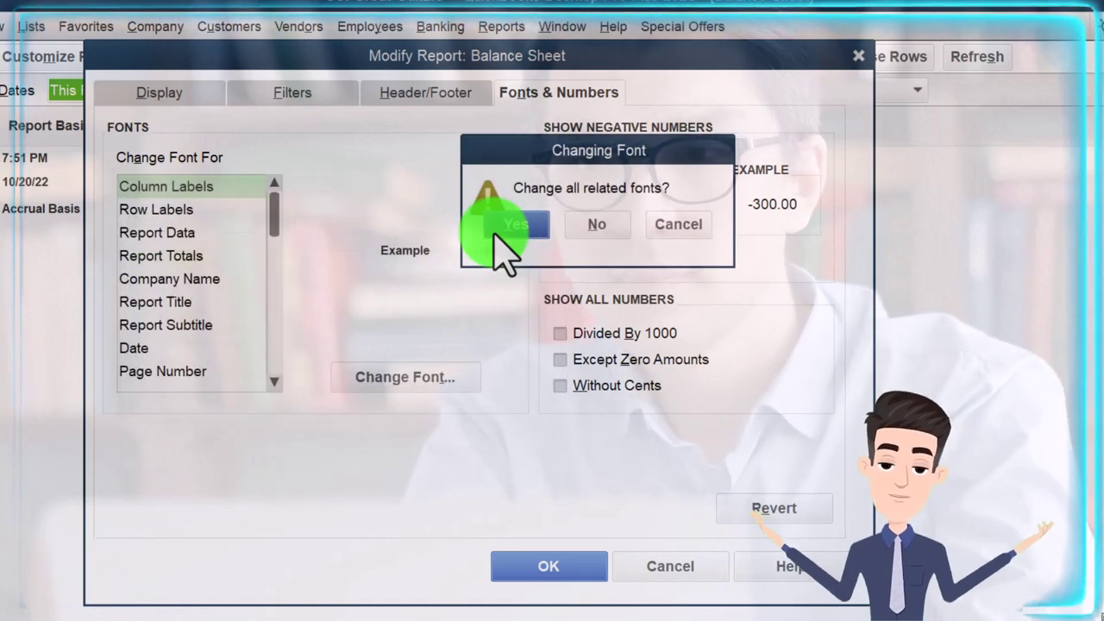
{"action": "left_click", "coordinate": [508, 226]}
{"action": "left_click", "coordinate": [521, 570]}
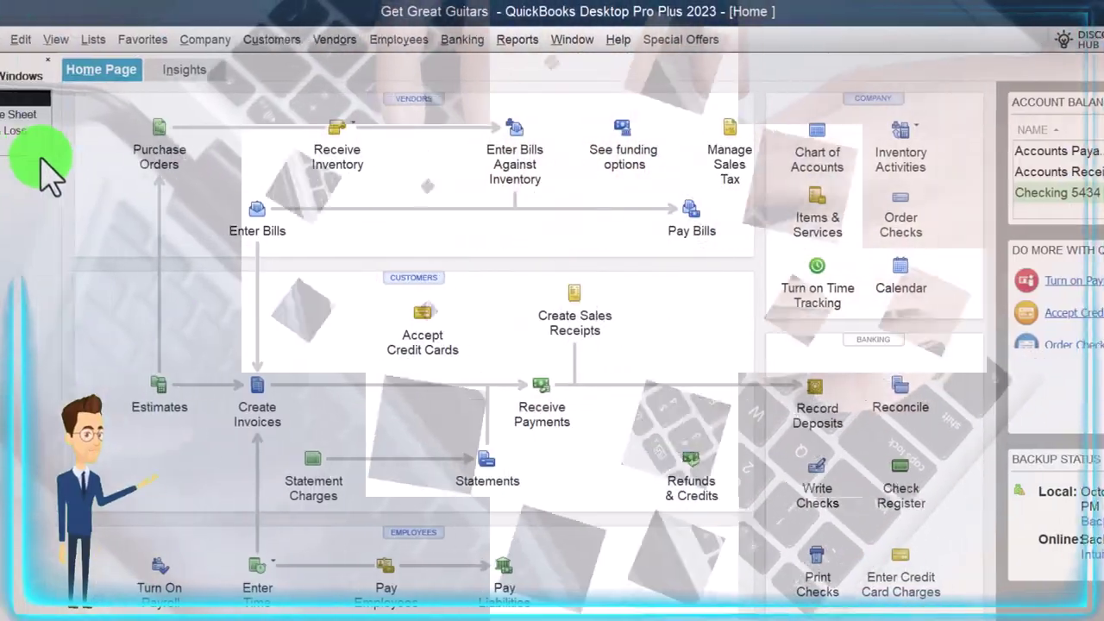
Review the asset accounts on the Balance Sheet and return to the Home page
{"action": "left_click", "coordinate": [42, 115]}
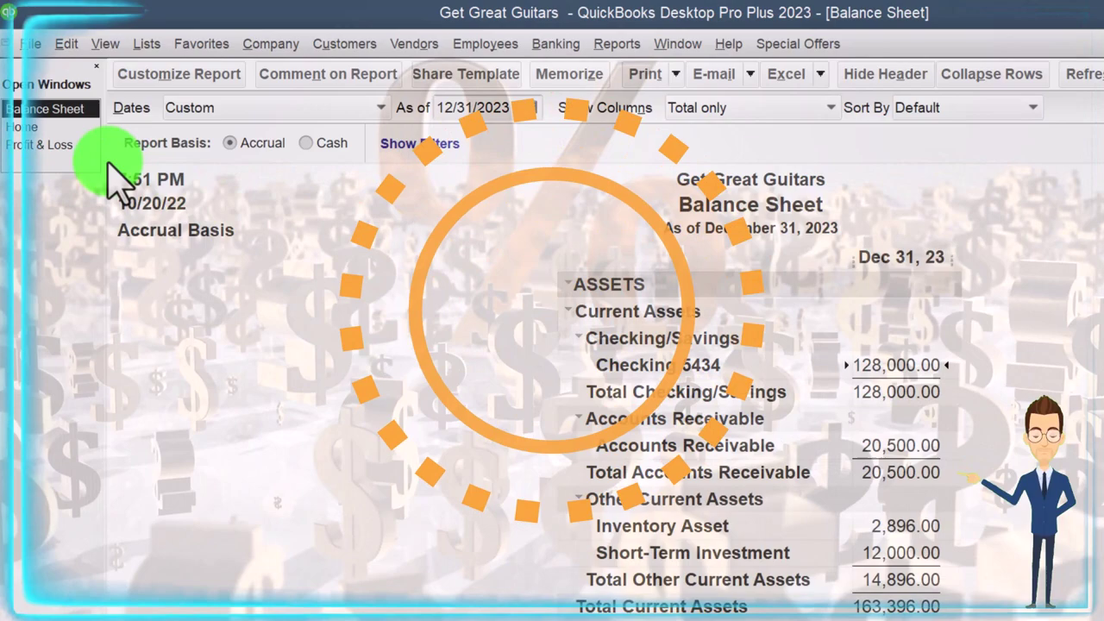
{"action": "left_click", "coordinate": [26, 127]}
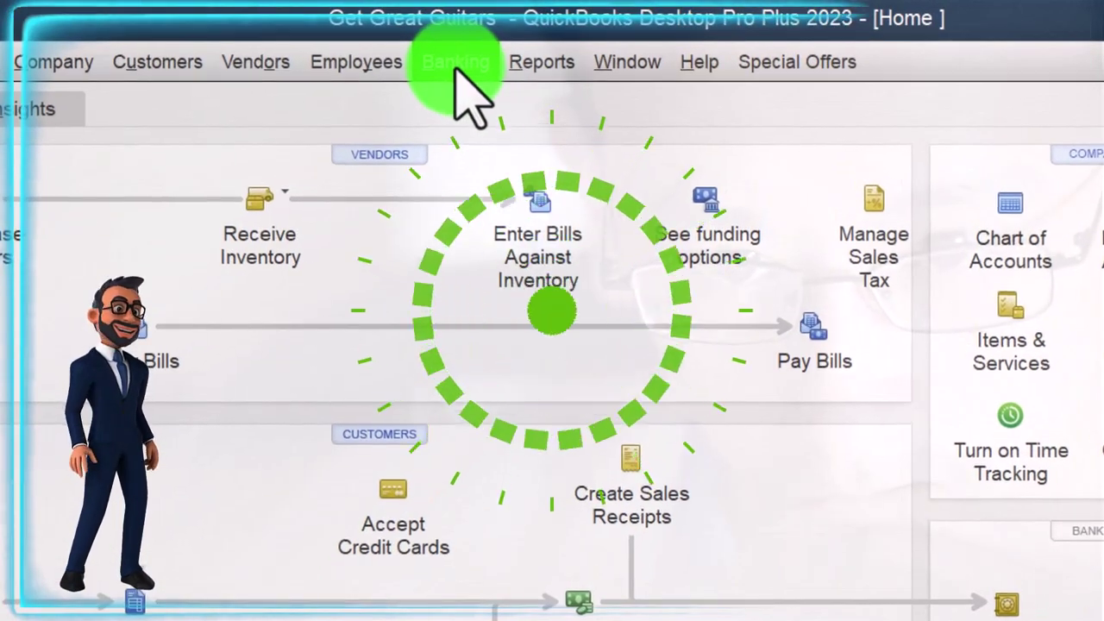
Open the checking account's register from the Chart of Accounts
{"action": "left_click", "coordinate": [556, 43]}
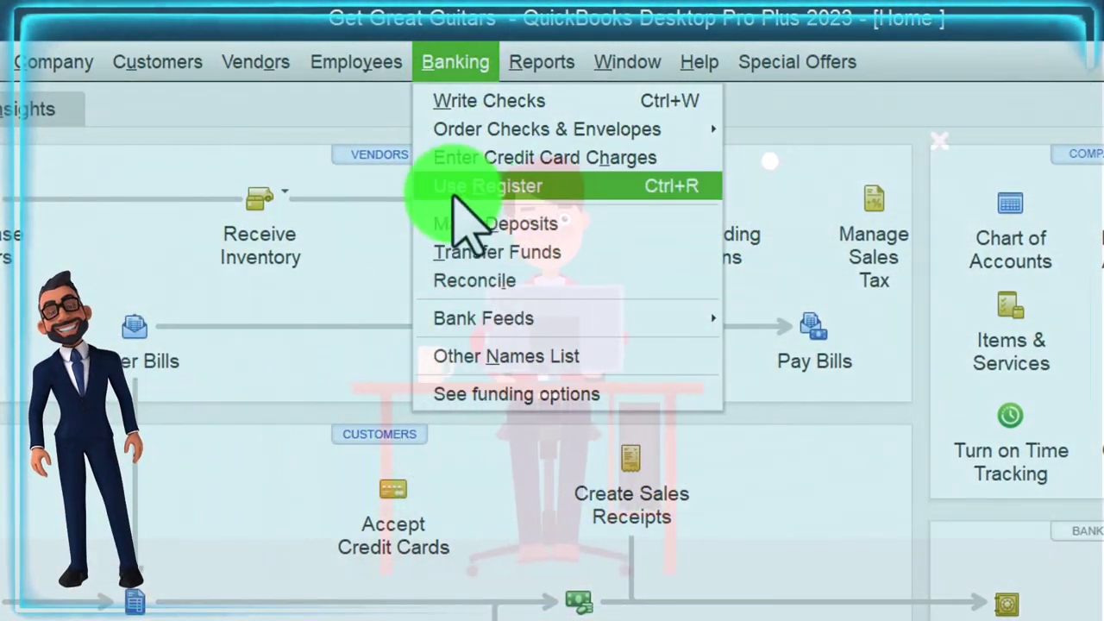
{"action": "left_click", "coordinate": [211, 62]}
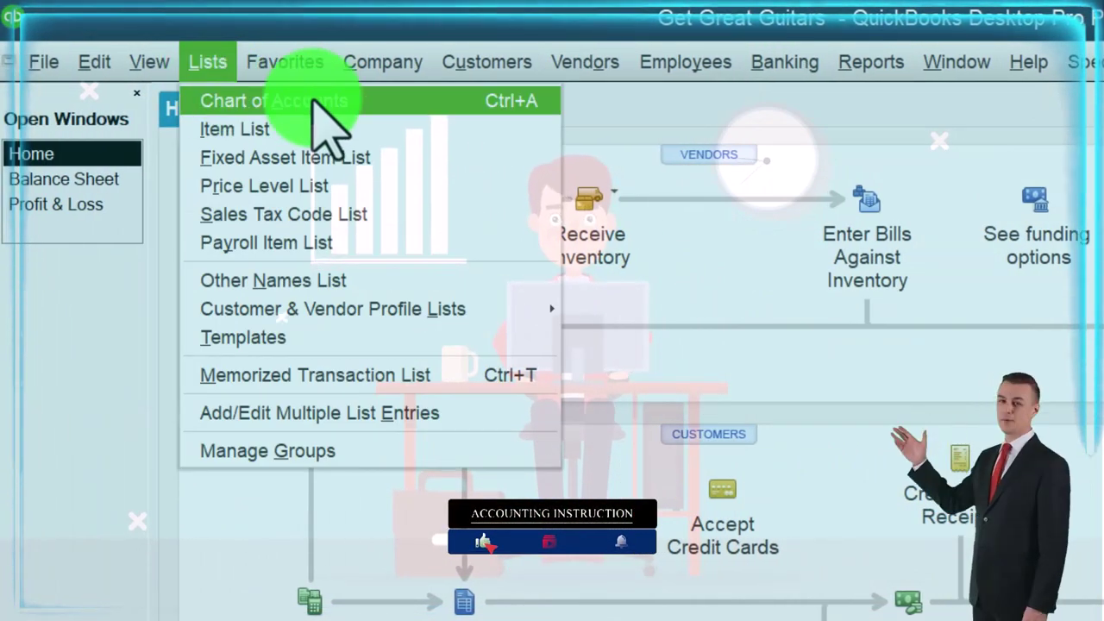
{"action": "left_click", "coordinate": [432, 126]}
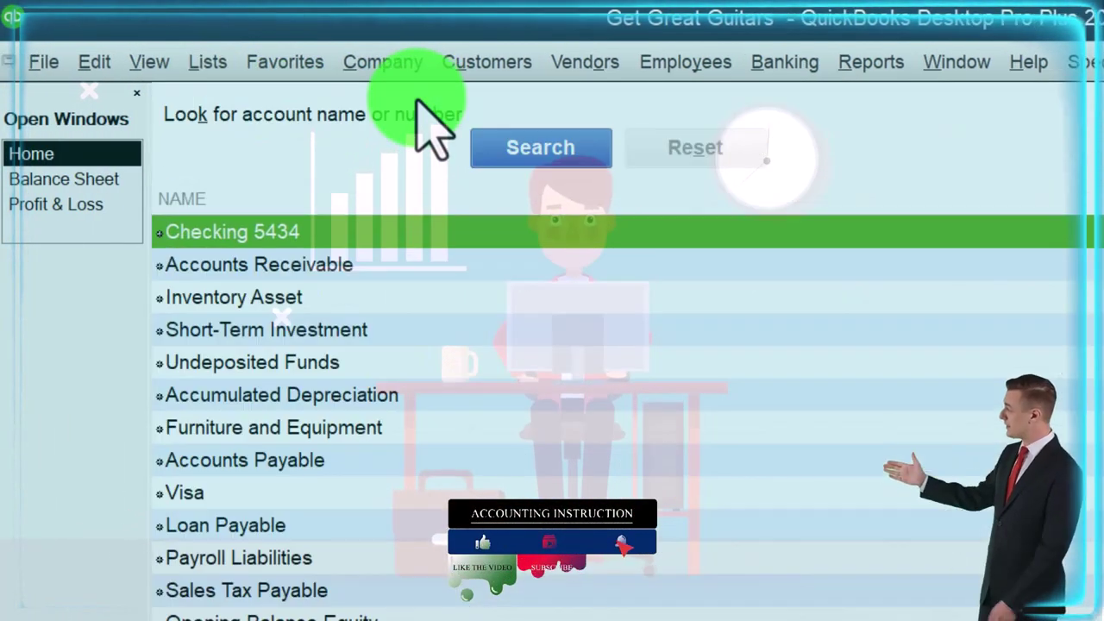
{"action": "double_click", "coordinate": [443, 240]}
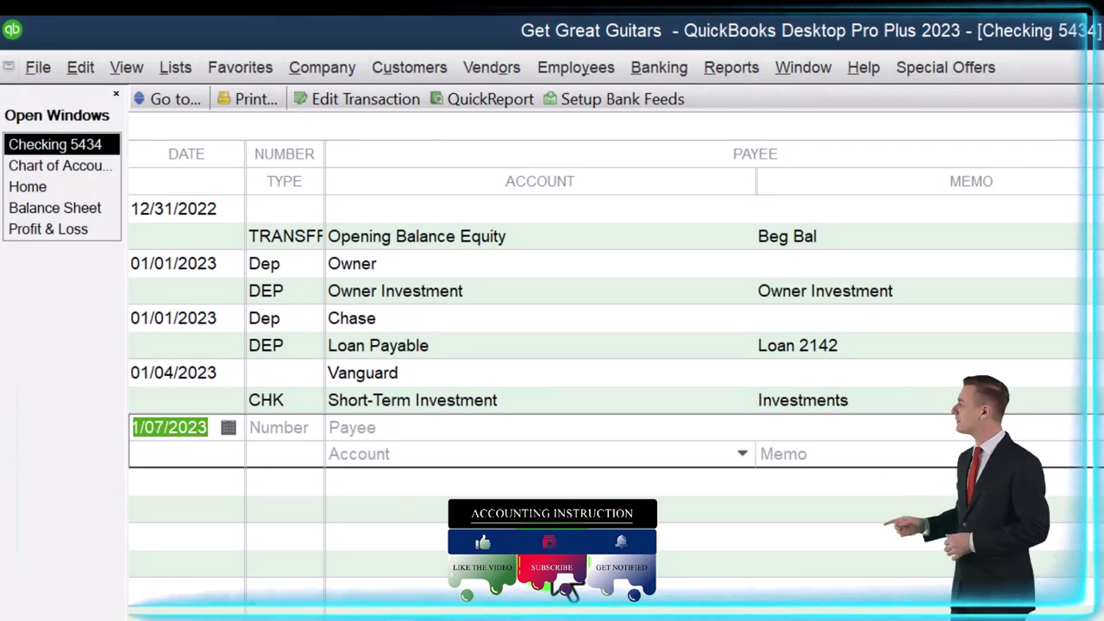
Date the new checking register entry 01/09/2023 and give it check number 1002
{"action": "key", "text": "plus"}
{"action": "key", "text": "plus"}
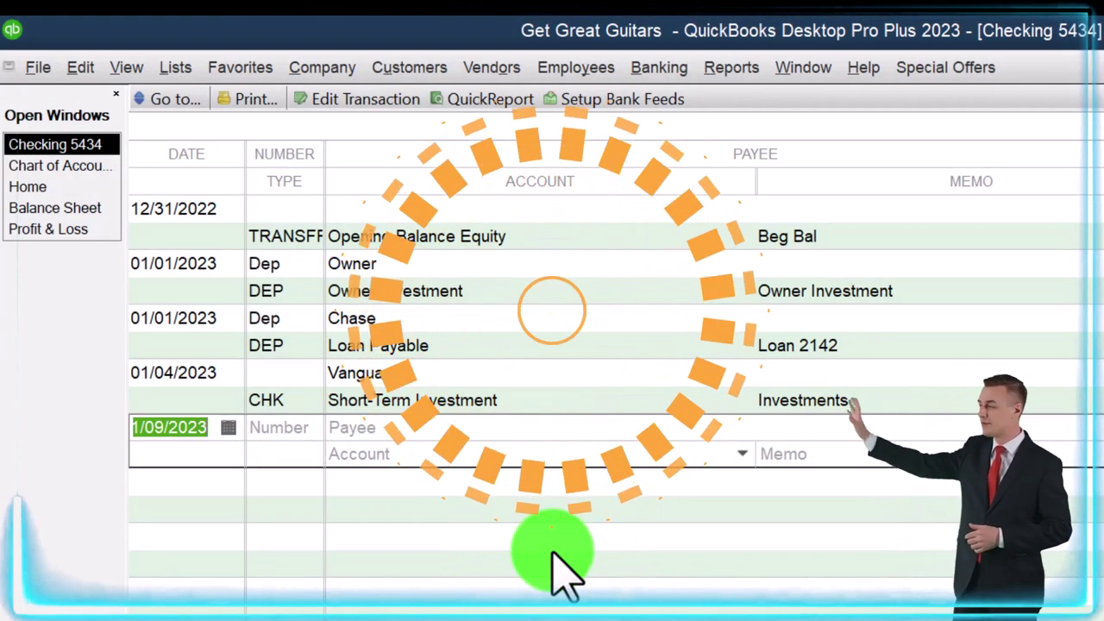
{"action": "key", "text": "Tab"}
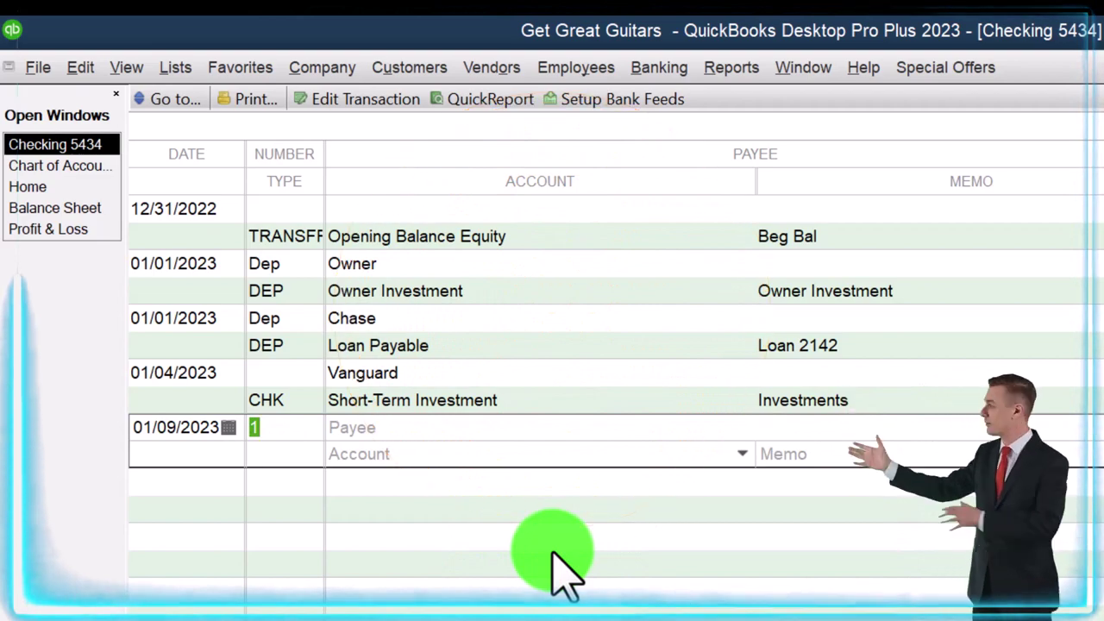
{"action": "type", "text": "1"}
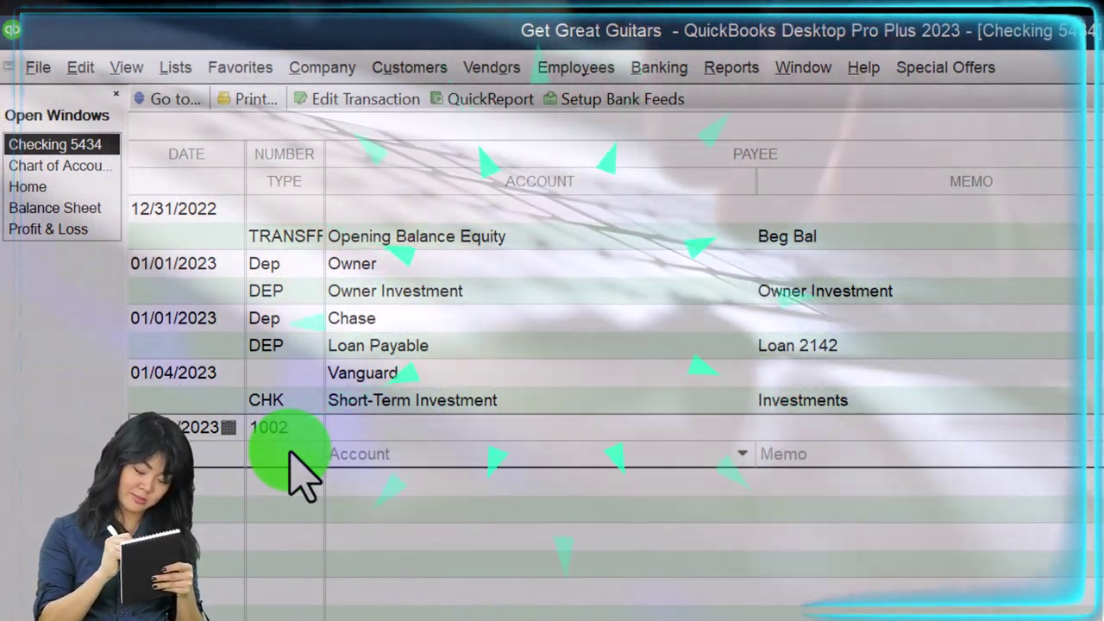
Enter Office Depot as the payee of check 1002 and quick-add it to the name list as a vendor
{"action": "type", "text": "O"}
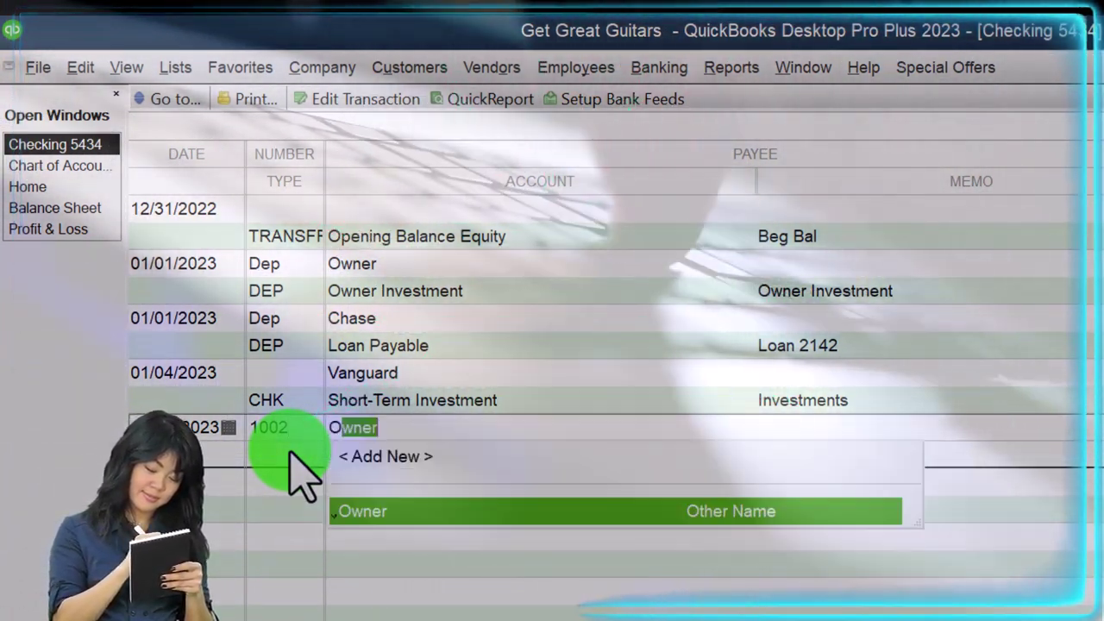
{"action": "type", "text": "ffice Dep"}
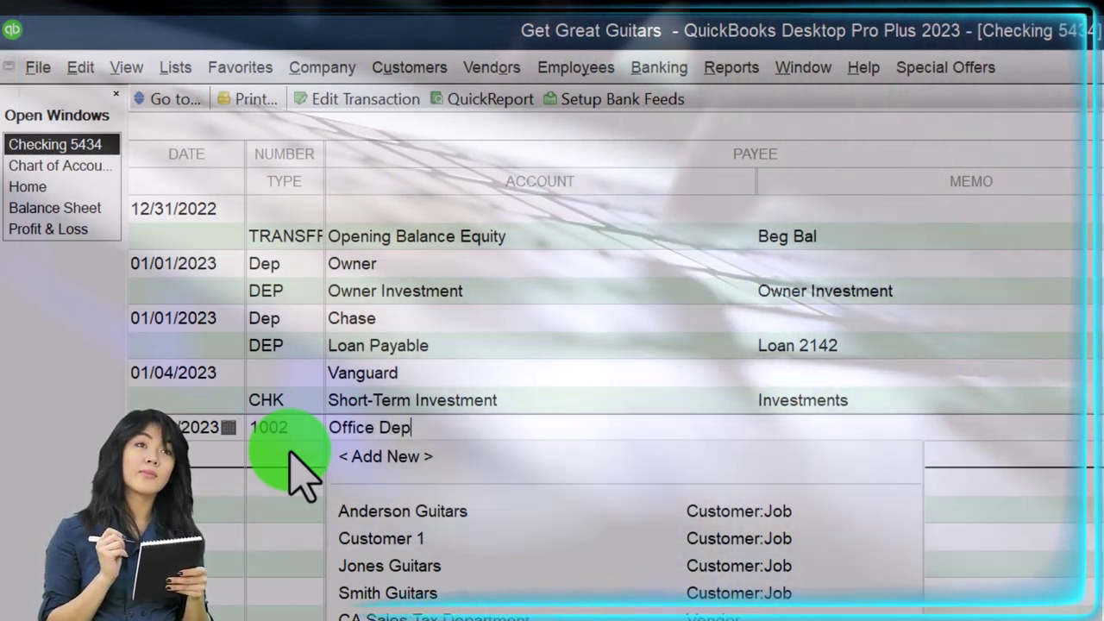
{"action": "type", "text": "ot"}
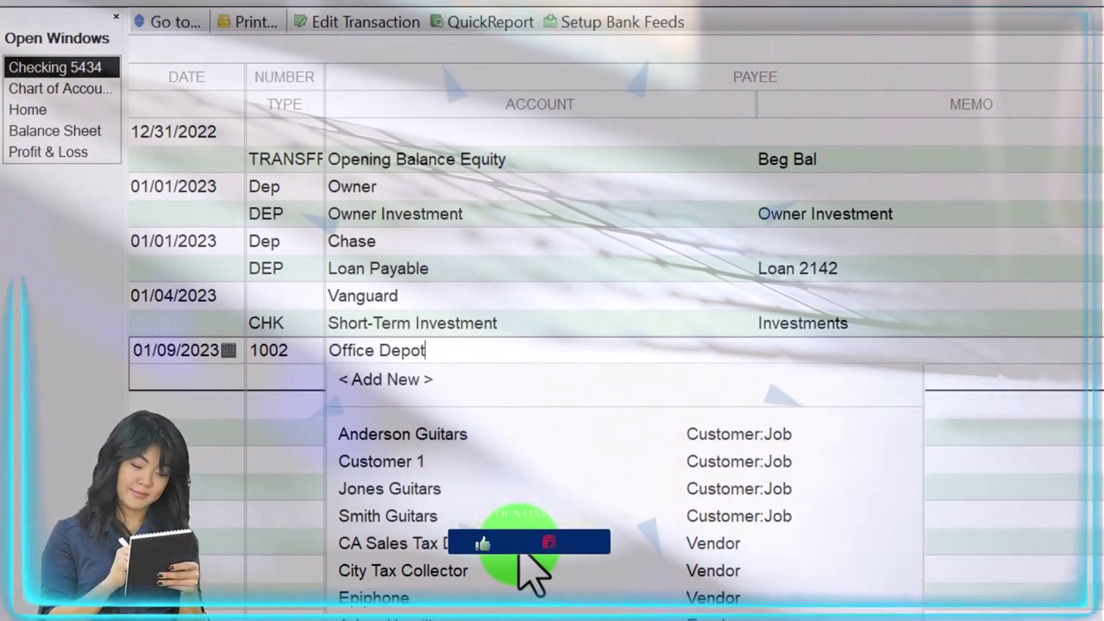
{"action": "key", "text": "Tab"}
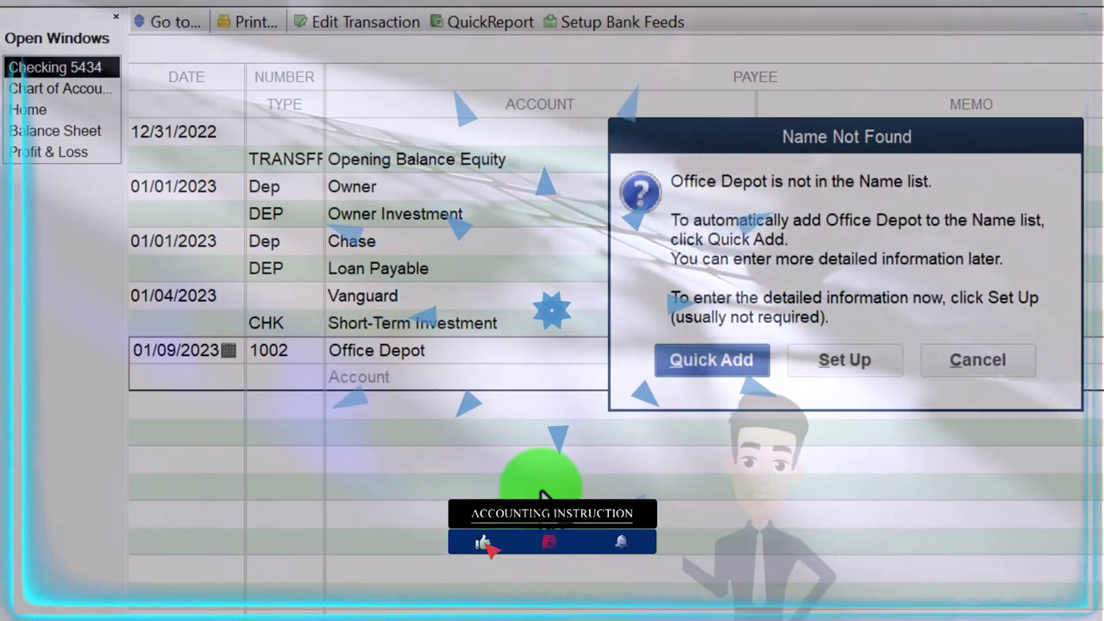
{"action": "left_click", "coordinate": [692, 363]}
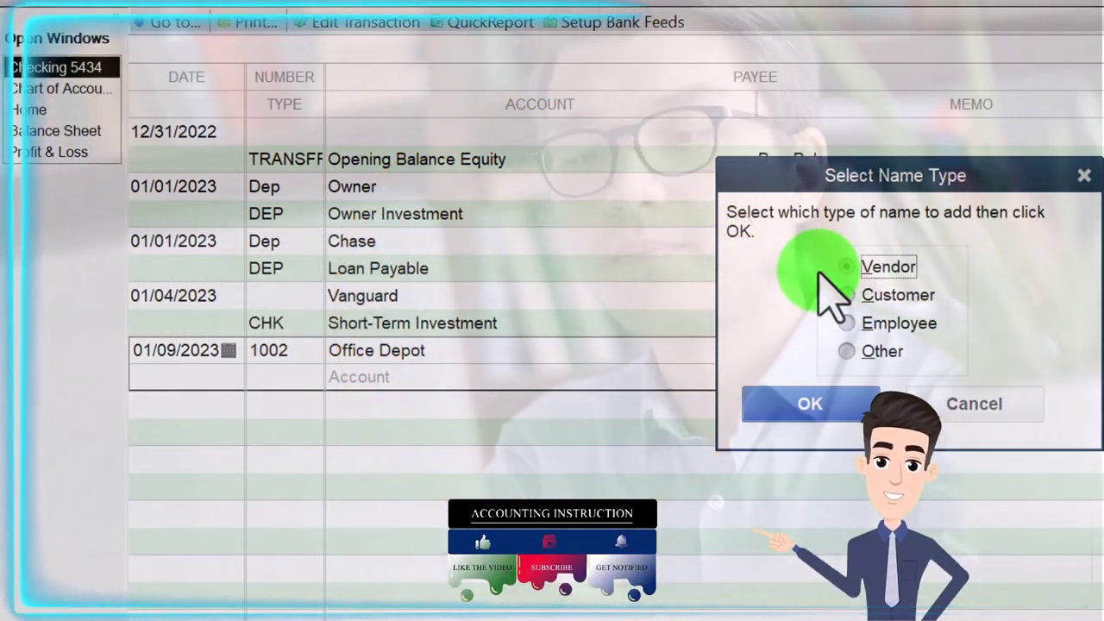
{"action": "left_click", "coordinate": [817, 405]}
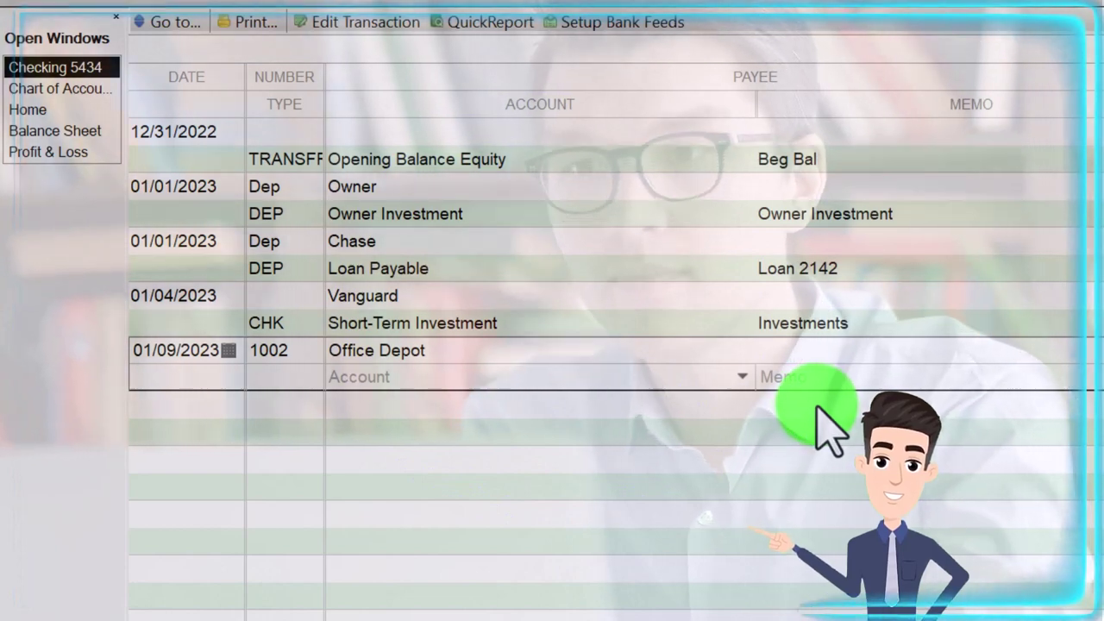
Complete check 1002 with a 16,000.00 payment, the Furniture and Equipment account and the memo Couch, and record it
{"action": "key", "text": "Tab"}
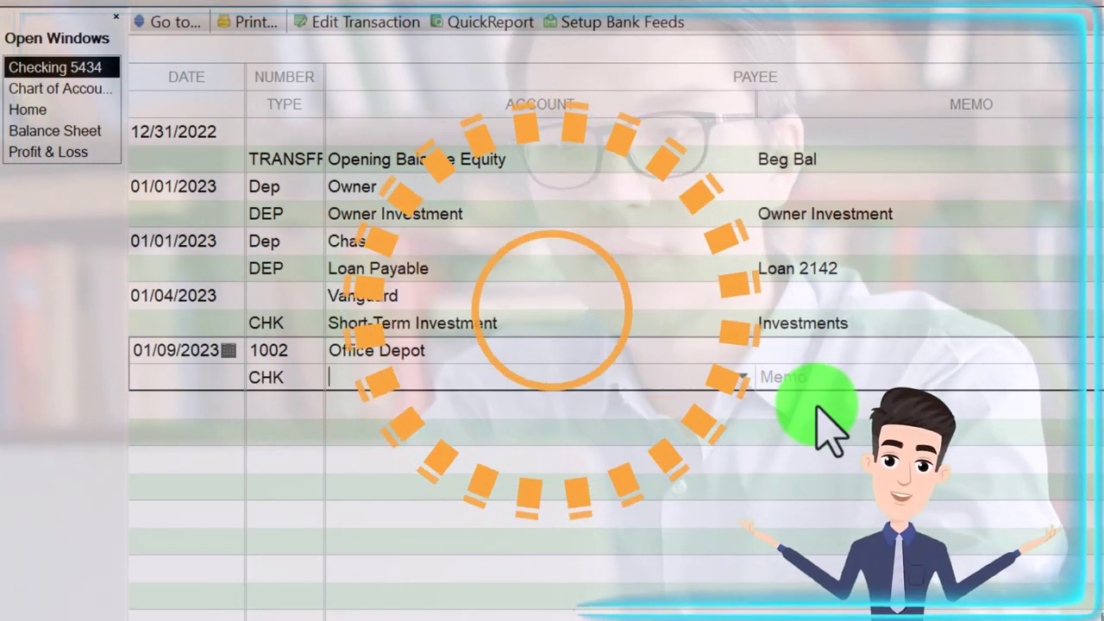
{"action": "left_click", "coordinate": [742, 376]}
{"action": "scroll", "coordinate": [680, 584], "scroll_direction": "up", "scroll_amount": 10}
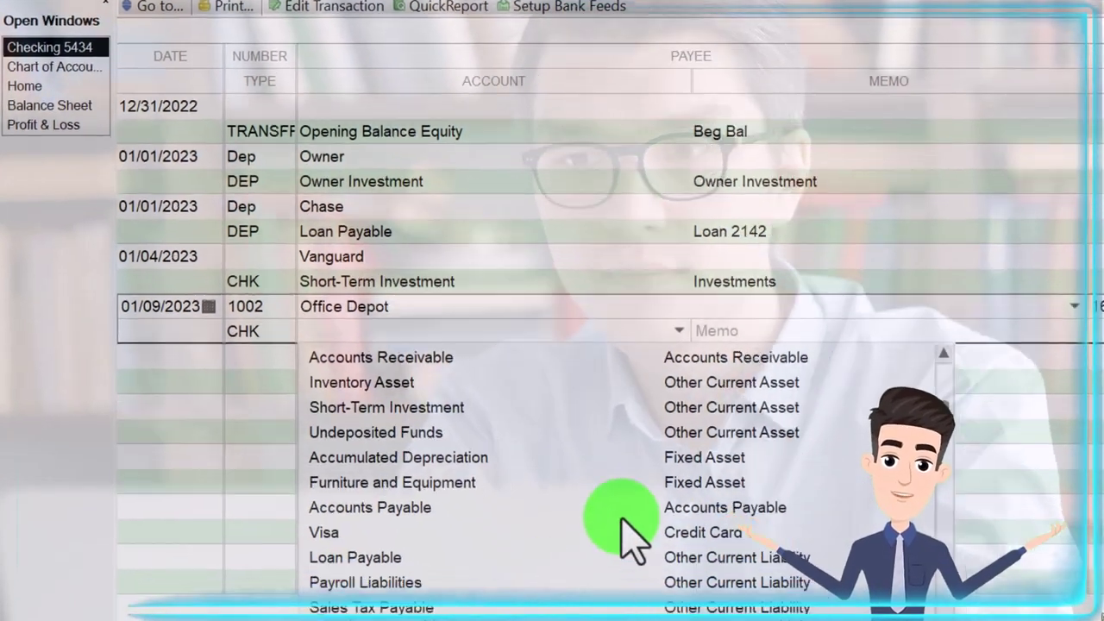
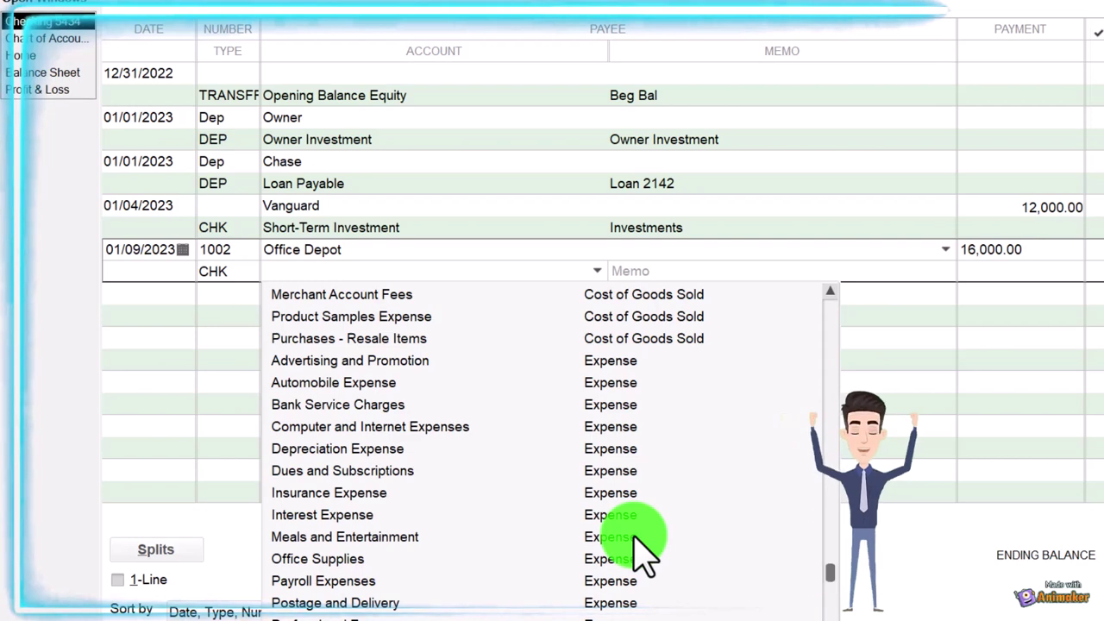
{"action": "scroll", "coordinate": [643, 543], "scroll_direction": "up", "scroll_amount": 7}
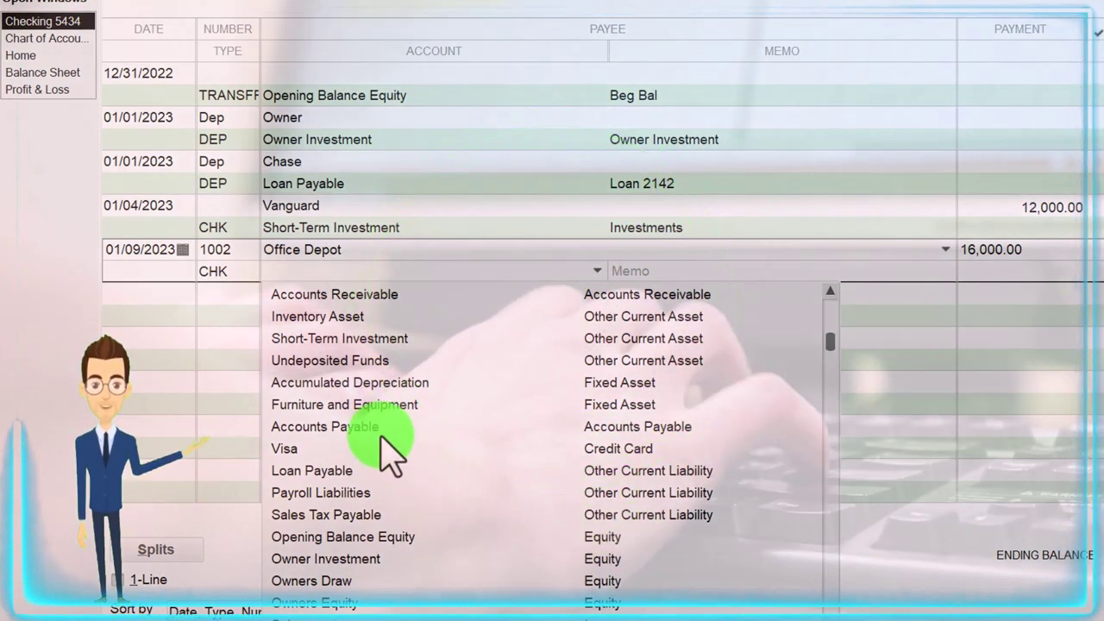
{"action": "left_click", "coordinate": [348, 405]}
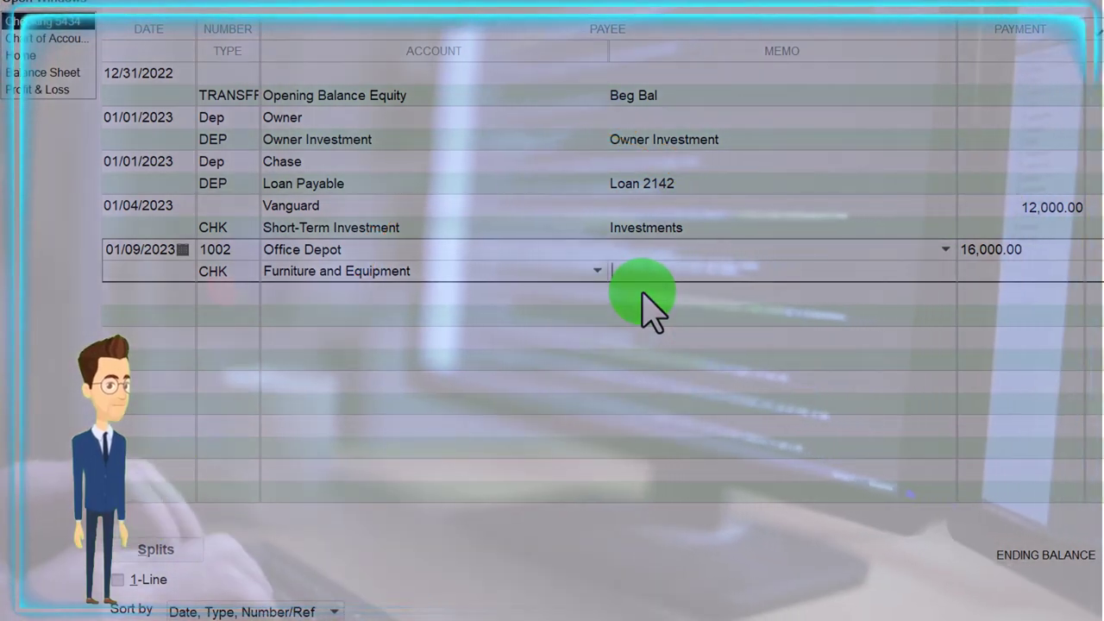
{"action": "type", "text": "Couch"}
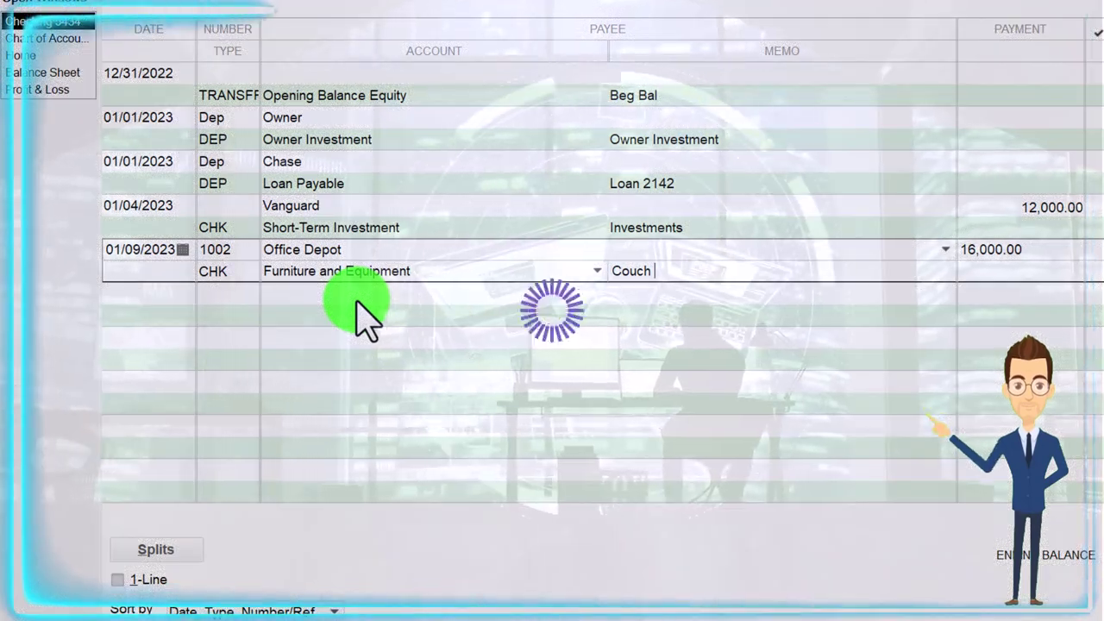
{"action": "key", "text": "Return"}
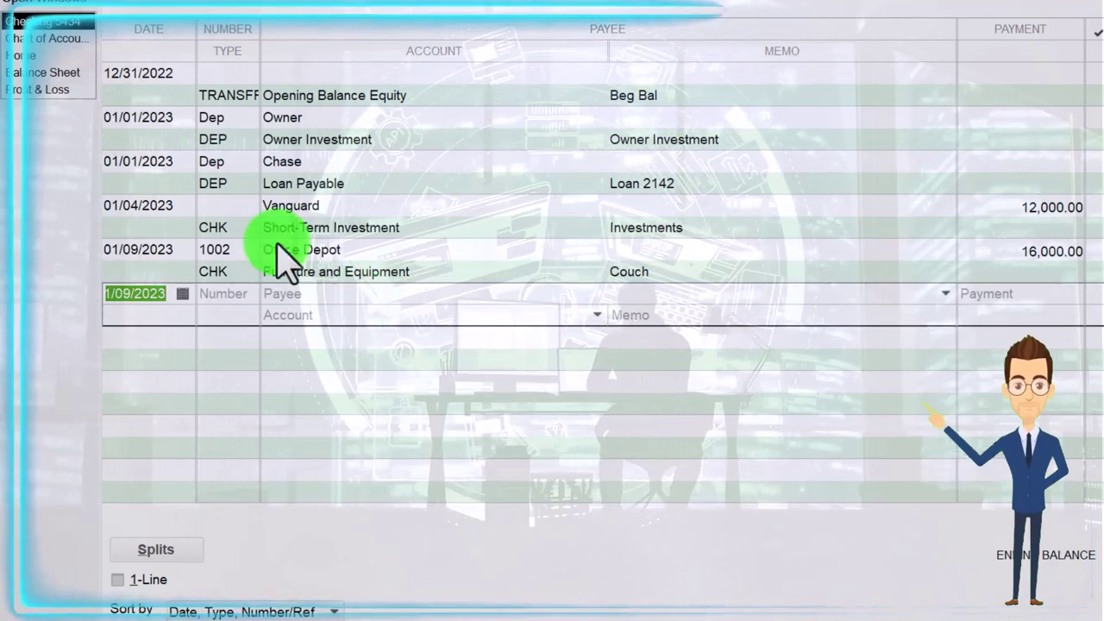
Trace the Checking 5434 balance on the Balance Sheet to check 1002's source form, and return to the report
{"action": "left_click", "coordinate": [45, 72]}
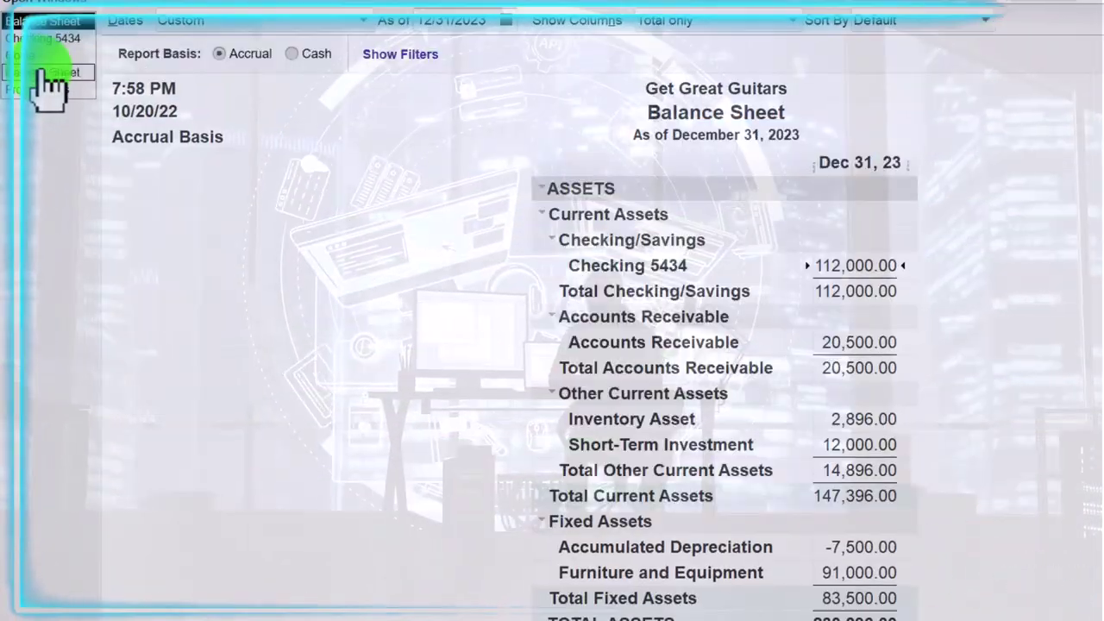
{"action": "double_click", "coordinate": [858, 265]}
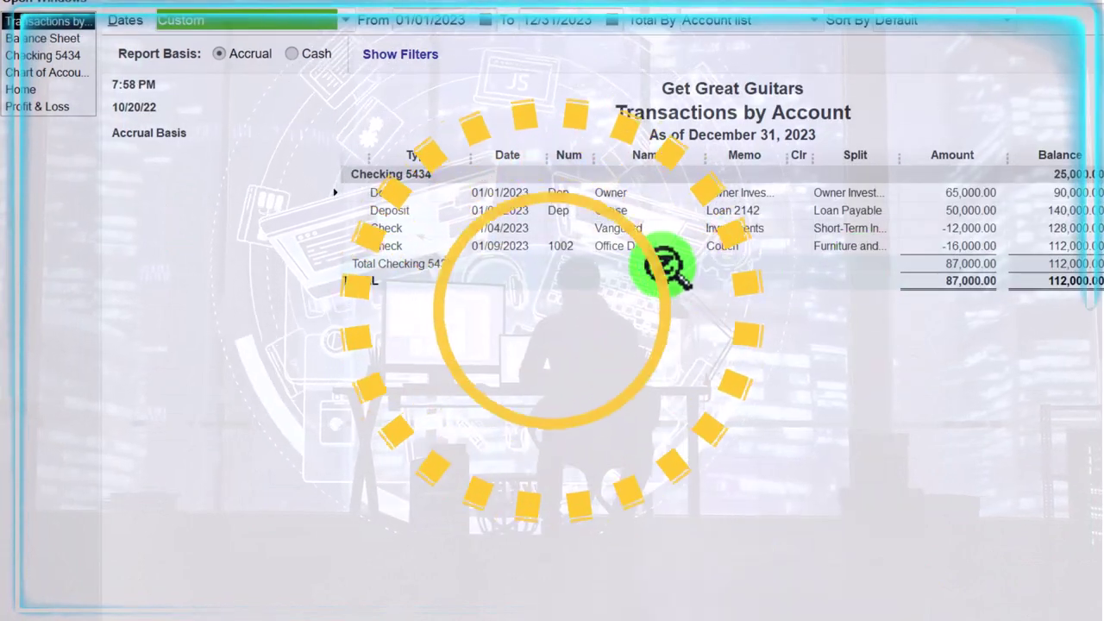
{"action": "double_click", "coordinate": [962, 246]}
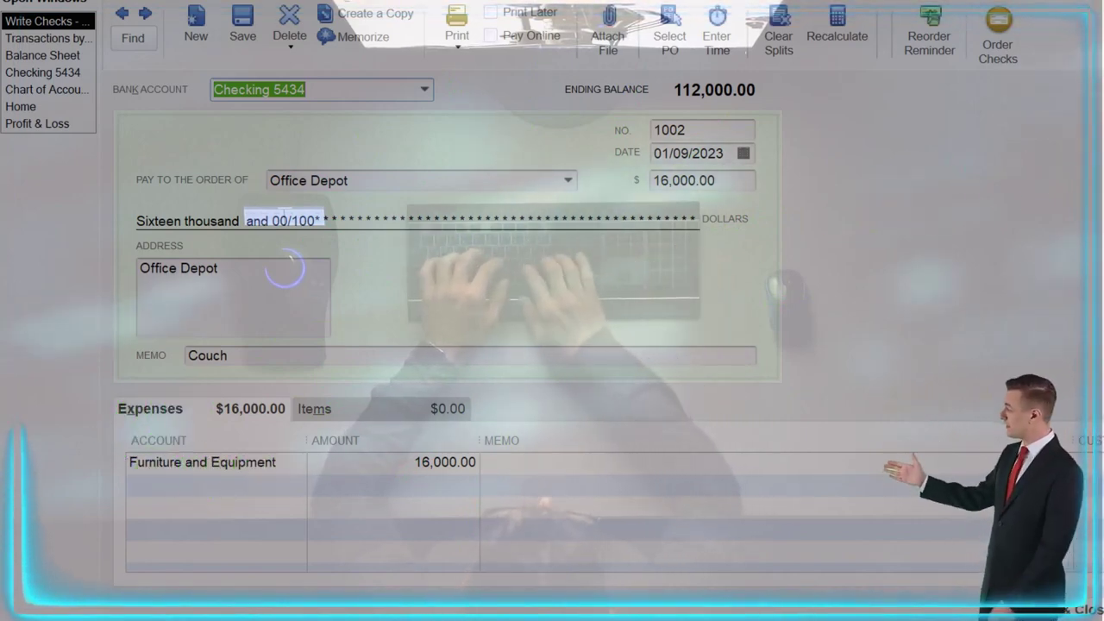
{"action": "key", "text": "Escape"}
{"action": "key", "text": "Escape"}
{"action": "left_click", "coordinate": [1089, 259]}
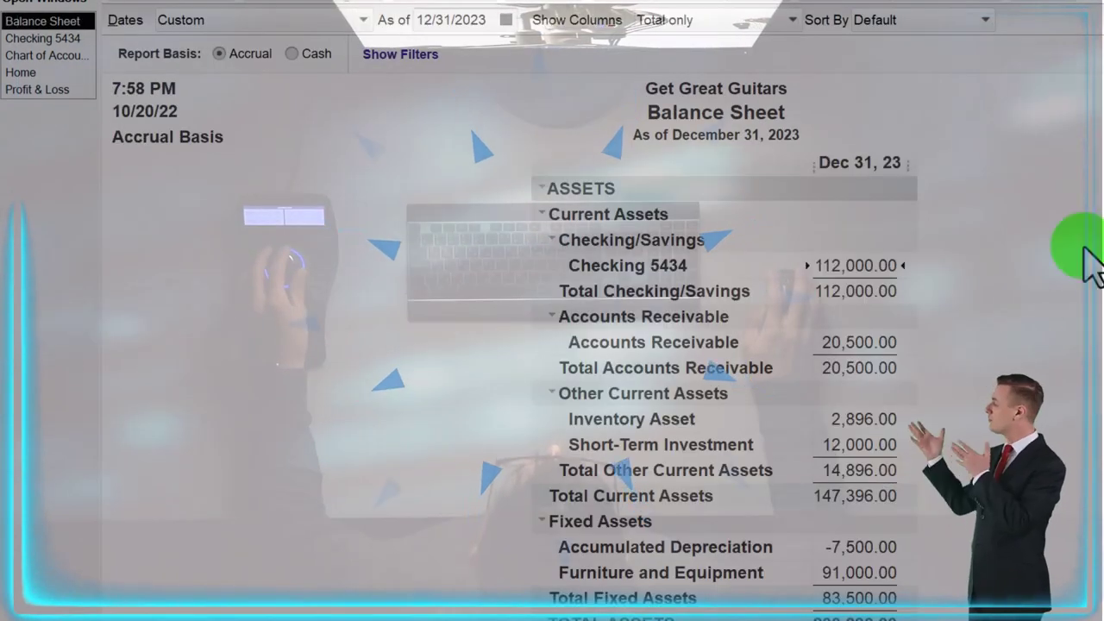
Examine the fixed assets on the Balance Sheet and the transaction detail behind Furniture and Equipment, and return to the report
{"action": "scroll", "coordinate": [1035, 319], "scroll_direction": "down", "scroll_amount": 2}
{"action": "scroll", "coordinate": [849, 363], "scroll_direction": "down", "scroll_amount": 1}
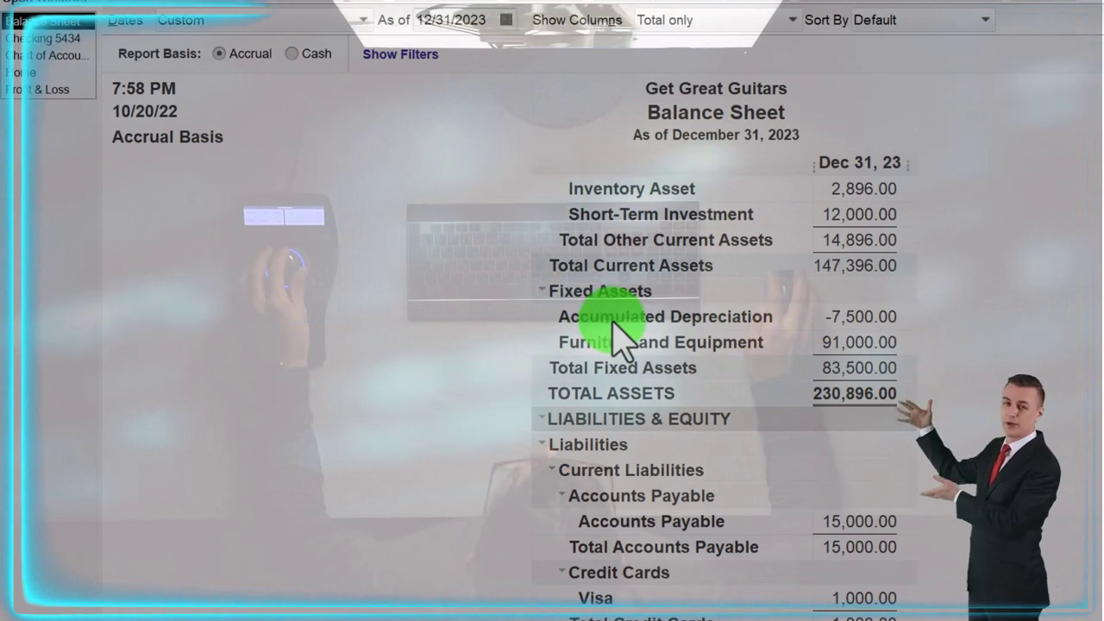
{"action": "double_click", "coordinate": [859, 342]}
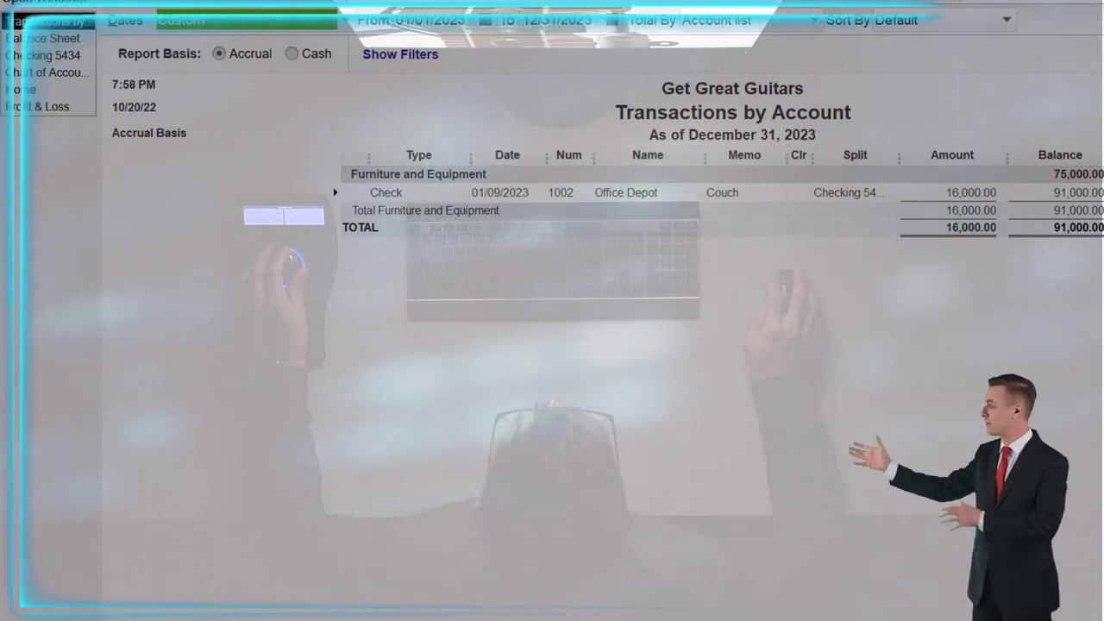
{"action": "key", "text": "Escape"}
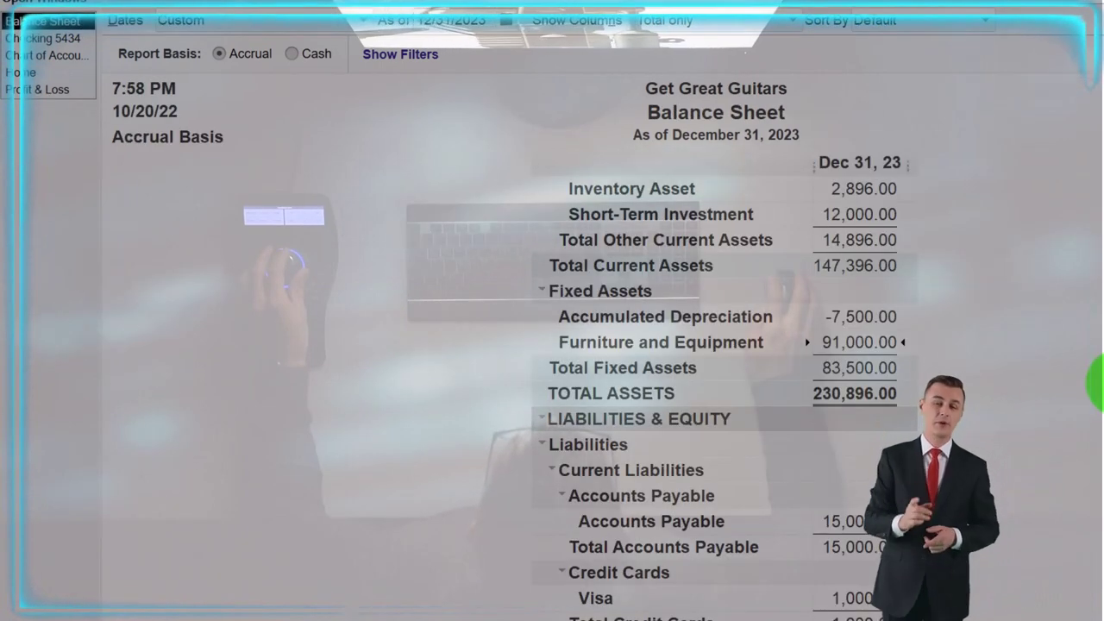
{"action": "scroll", "coordinate": [1095, 384], "scroll_direction": "up", "scroll_amount": 1}
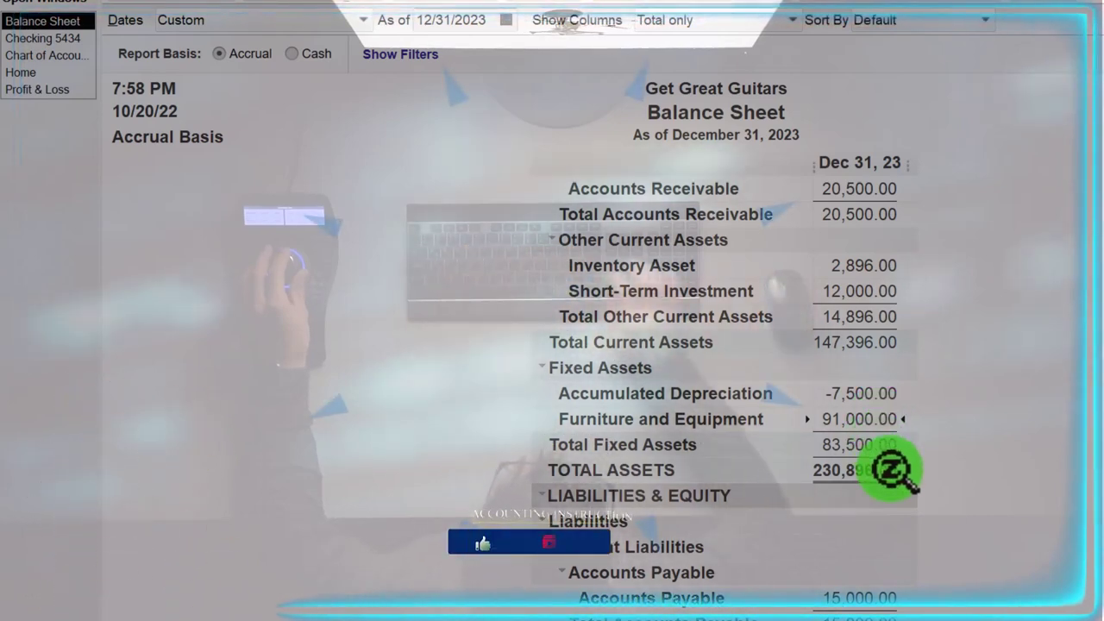
{"action": "scroll", "coordinate": [891, 471], "scroll_direction": "down", "scroll_amount": 3}
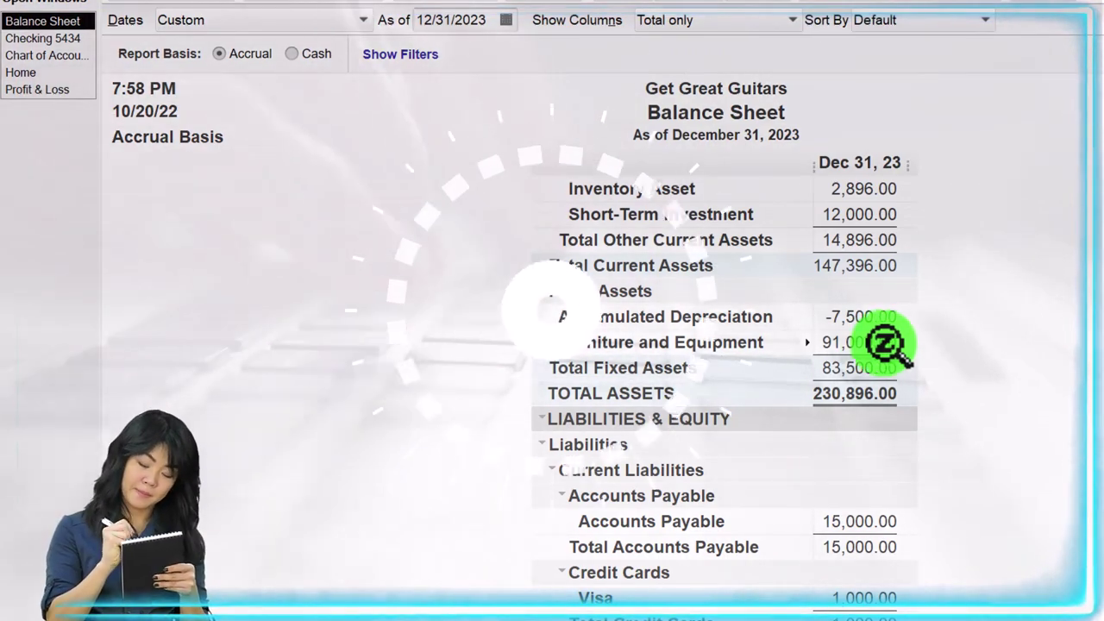
{"action": "double_click", "coordinate": [874, 342]}
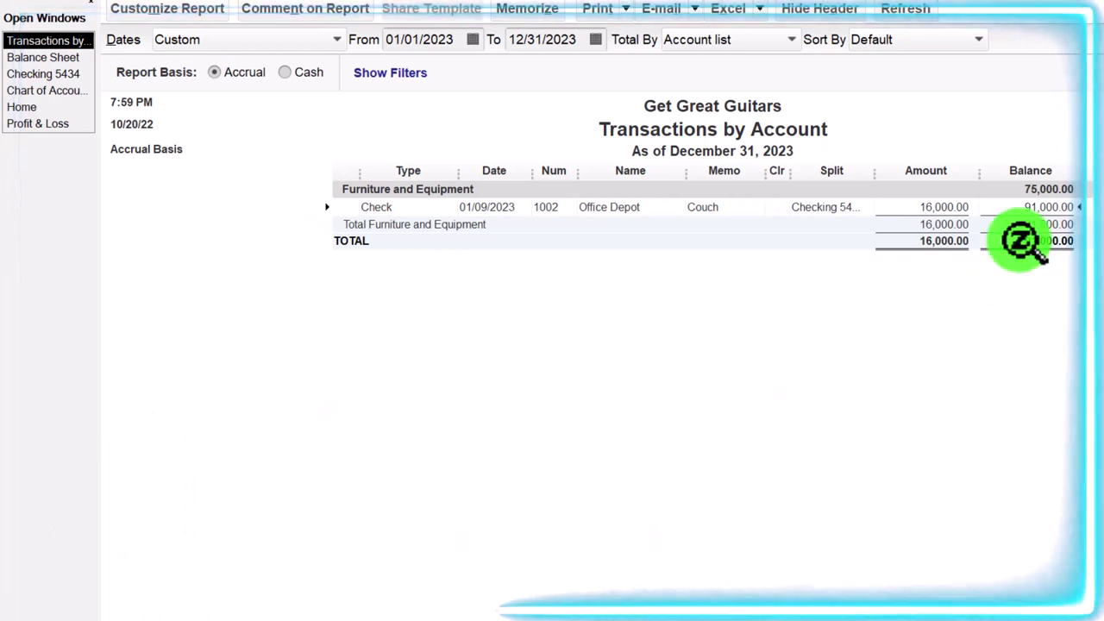
{"action": "key", "text": "Escape"}
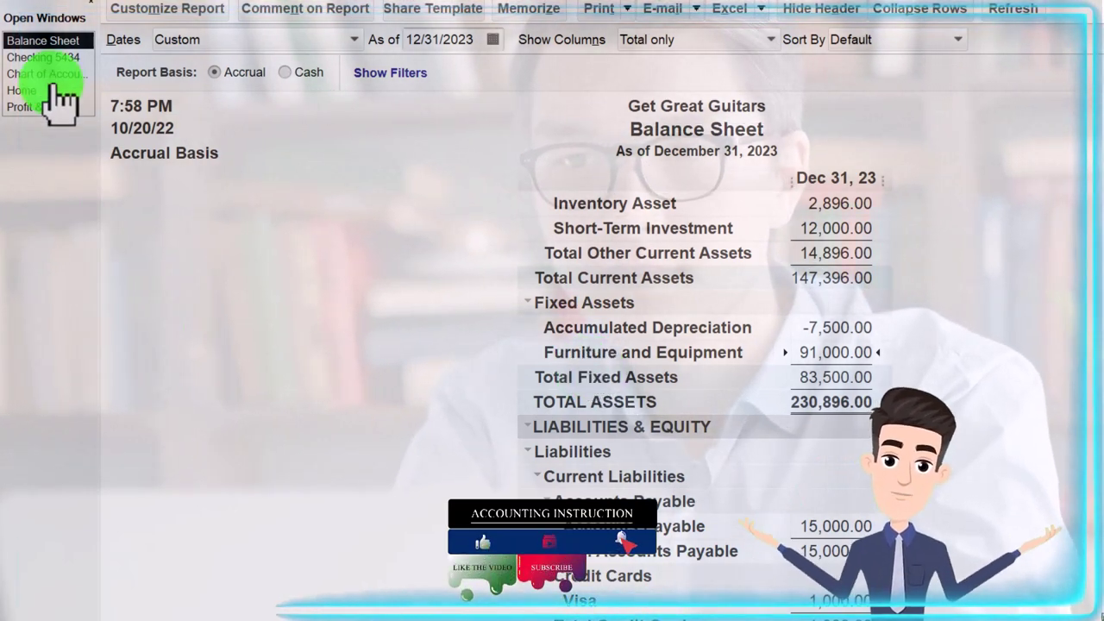
Start check 1003 dated 01/11/2023 in the checking register with Amazon as payee, quick-adding Amazon to the name list
{"action": "left_click", "coordinate": [39, 58]}
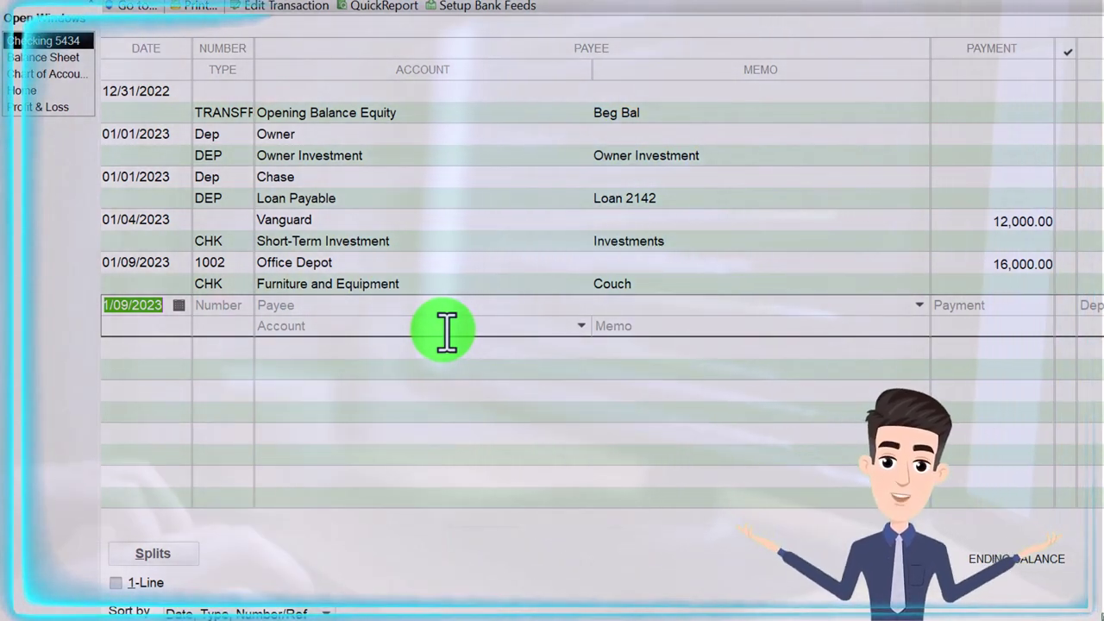
{"action": "key", "text": "plus"}
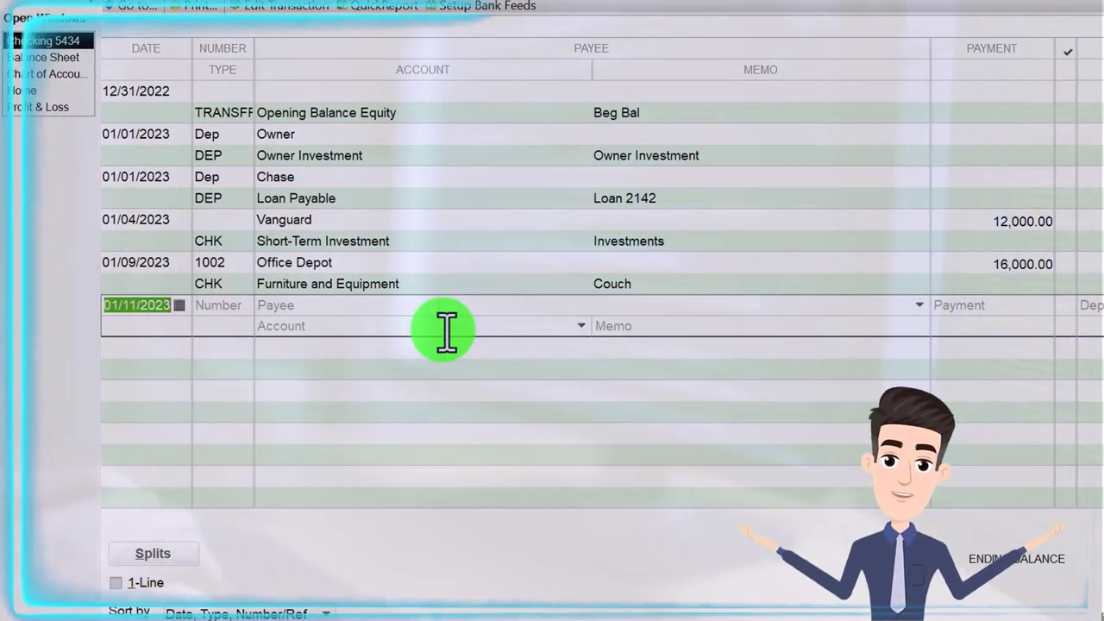
{"action": "key", "text": "Tab"}
{"action": "type", "text": "Amazon"}
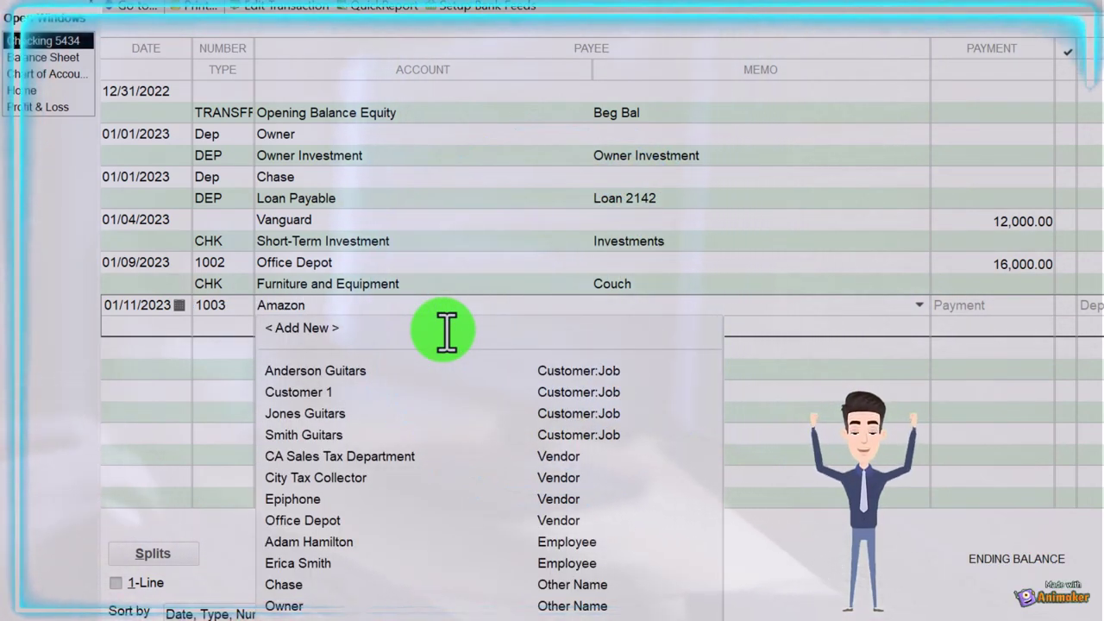
{"action": "key", "text": "Tab"}
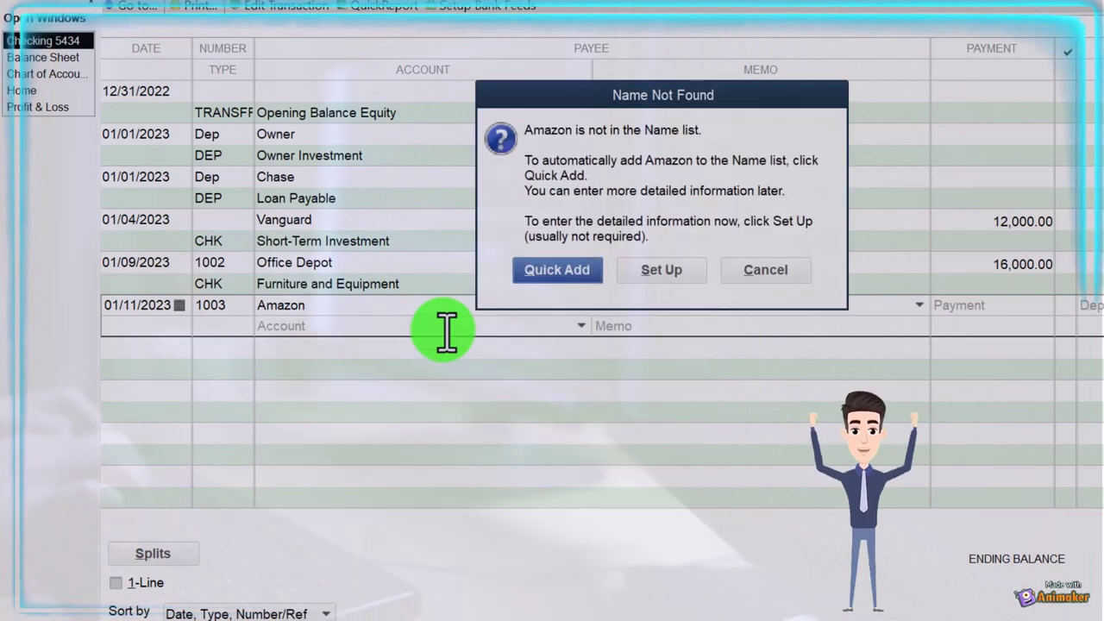
{"action": "left_click", "coordinate": [550, 274]}
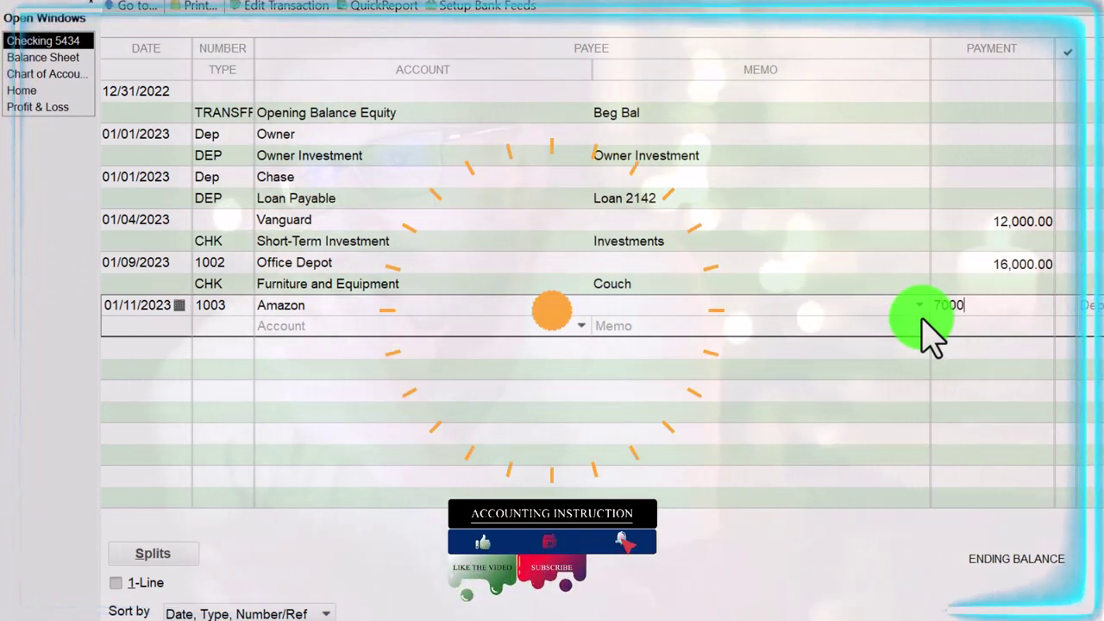
Complete check 1003 with a 7,000.00 payment, the Furniture and Equipment account and the memo Item names, and record it
{"action": "key", "text": "Tab"}
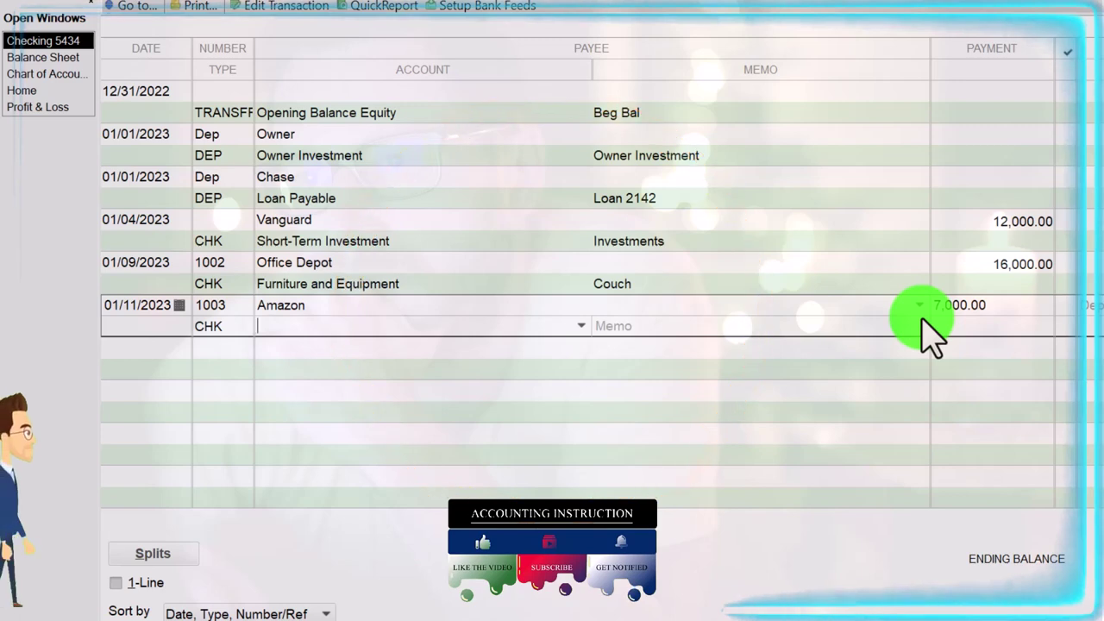
{"action": "type", "text": "Furniture and Equipment"}
{"action": "key", "text": "Tab"}
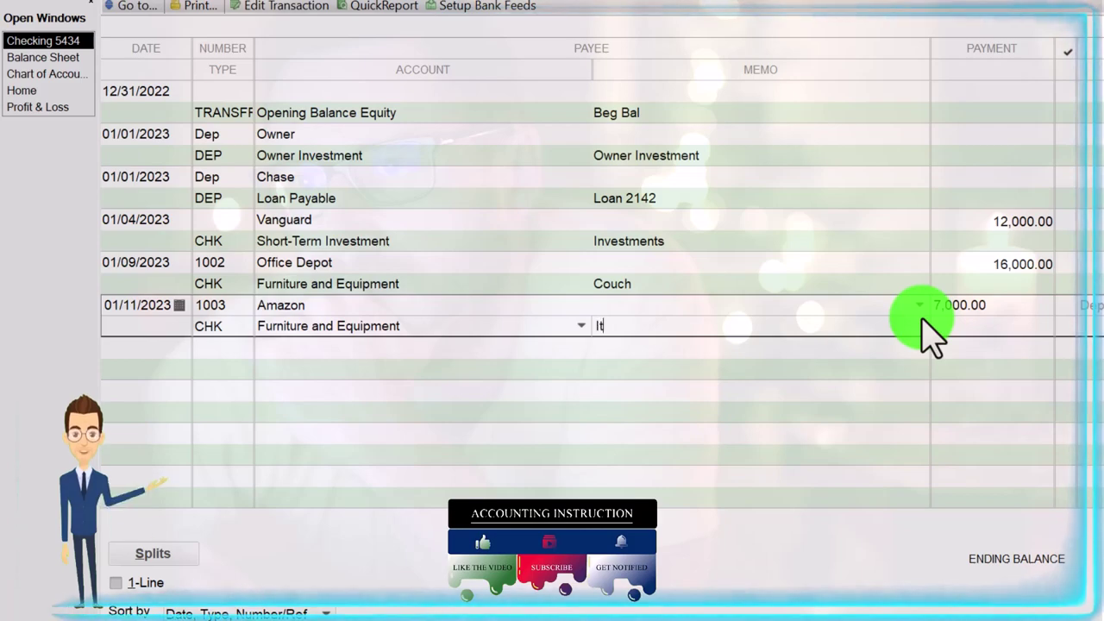
{"action": "type", "text": "Item names"}
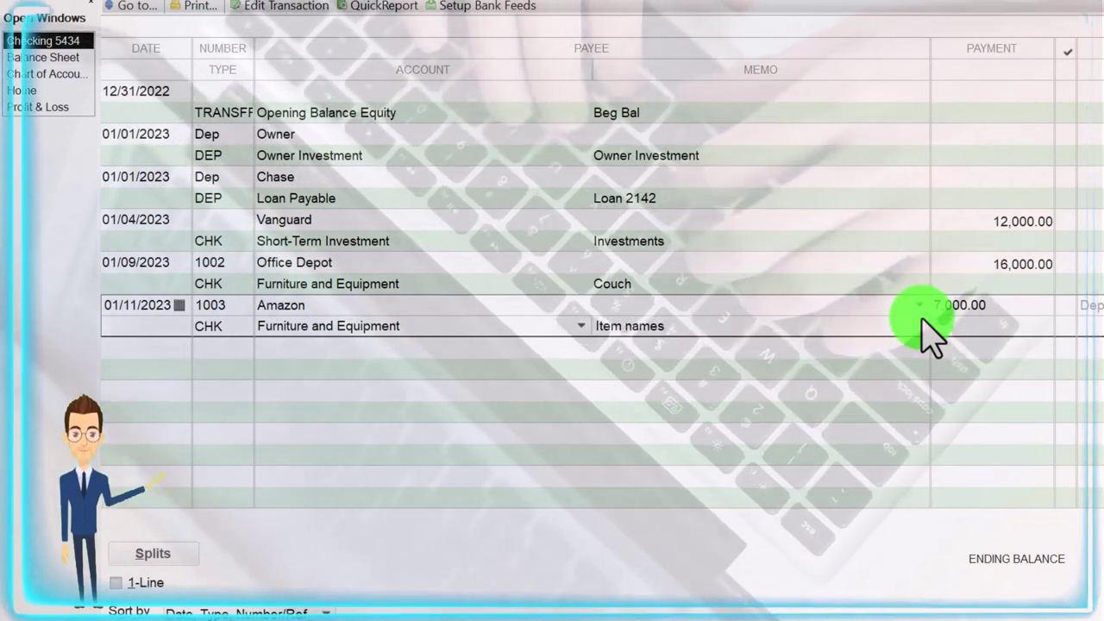
{"action": "key", "text": "Return"}
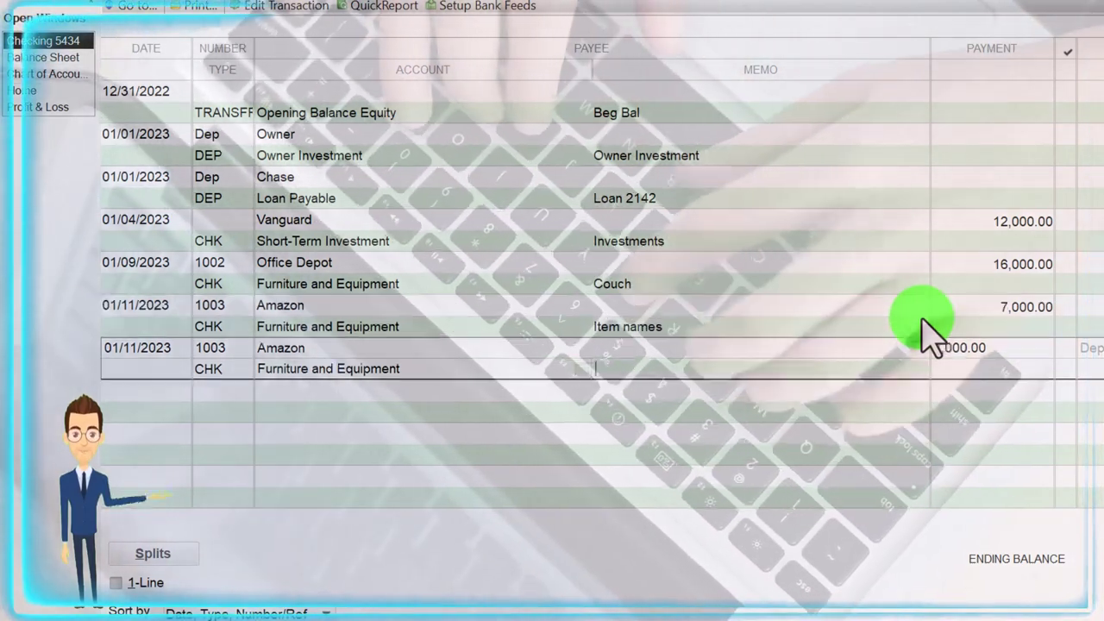
Enter check 1004 dated 01/11/2023 in the checking register with Amazon as the payee
{"action": "key", "text": "Tab"}
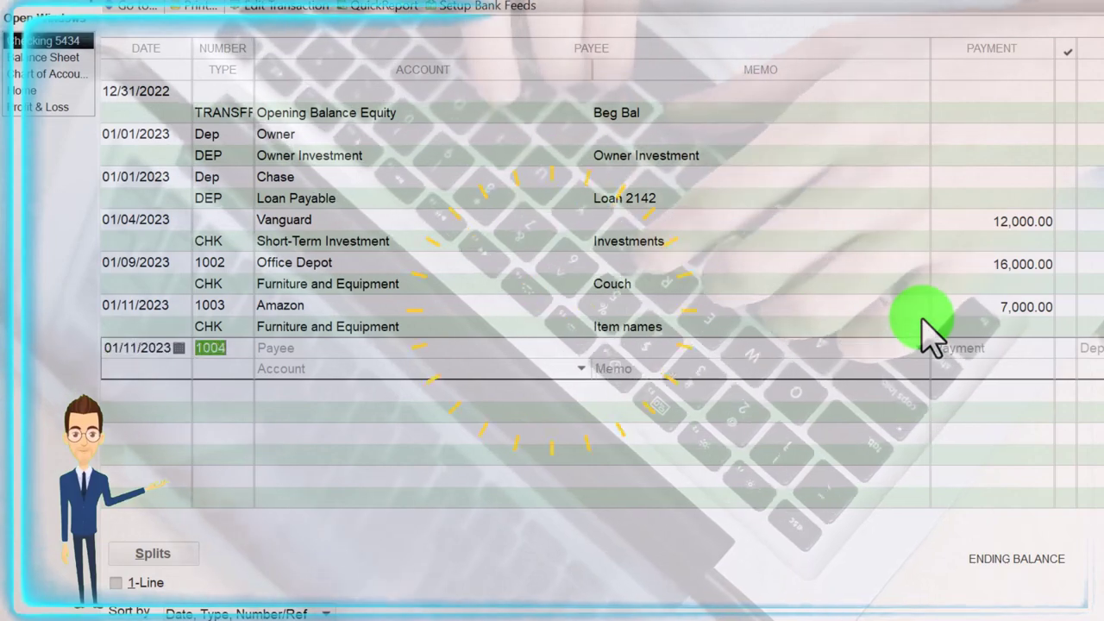
{"action": "key", "text": "Tab"}
{"action": "type", "text": "Ama"}
{"action": "key", "text": "Tab"}
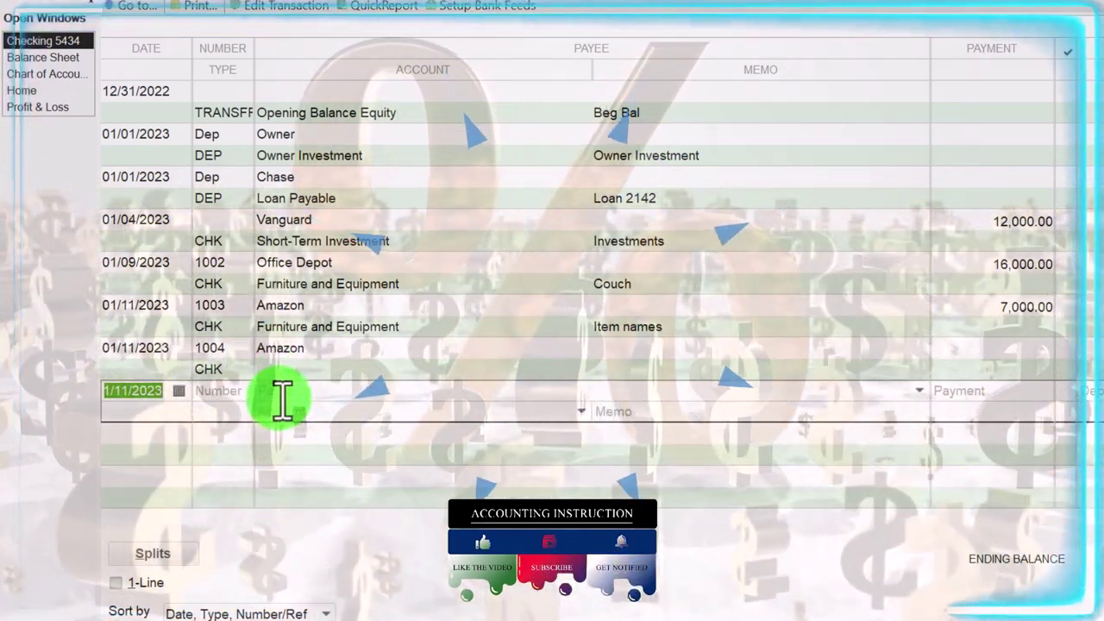
Delete the Amazon check 1004 from the checking register, confirm the deletion and close the blank check form
{"action": "double_click", "coordinate": [231, 373]}
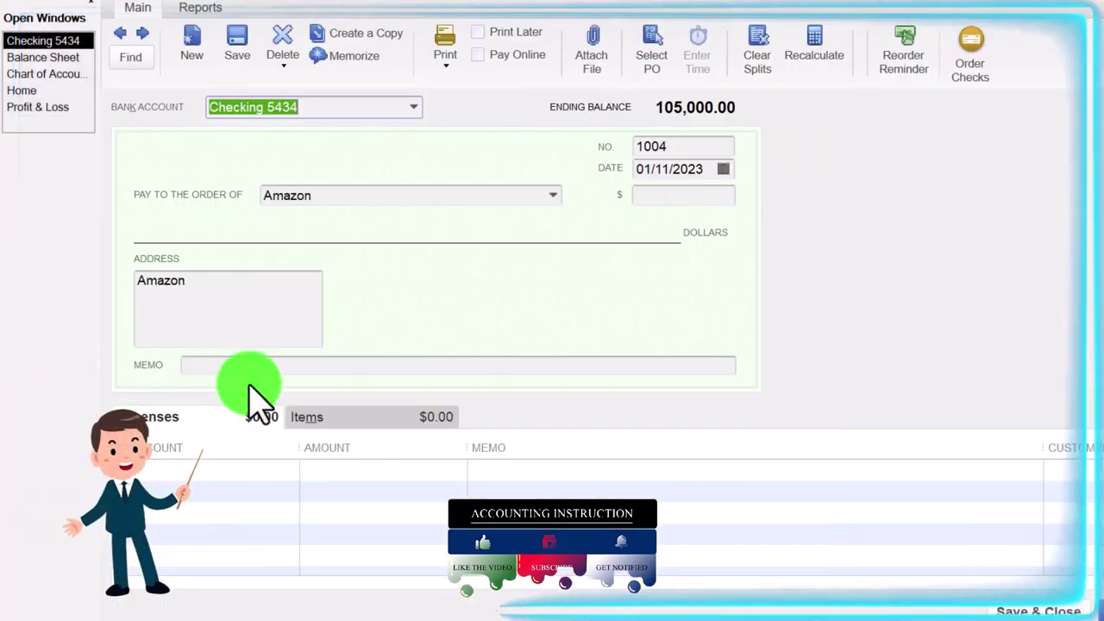
{"action": "left_click", "coordinate": [278, 43]}
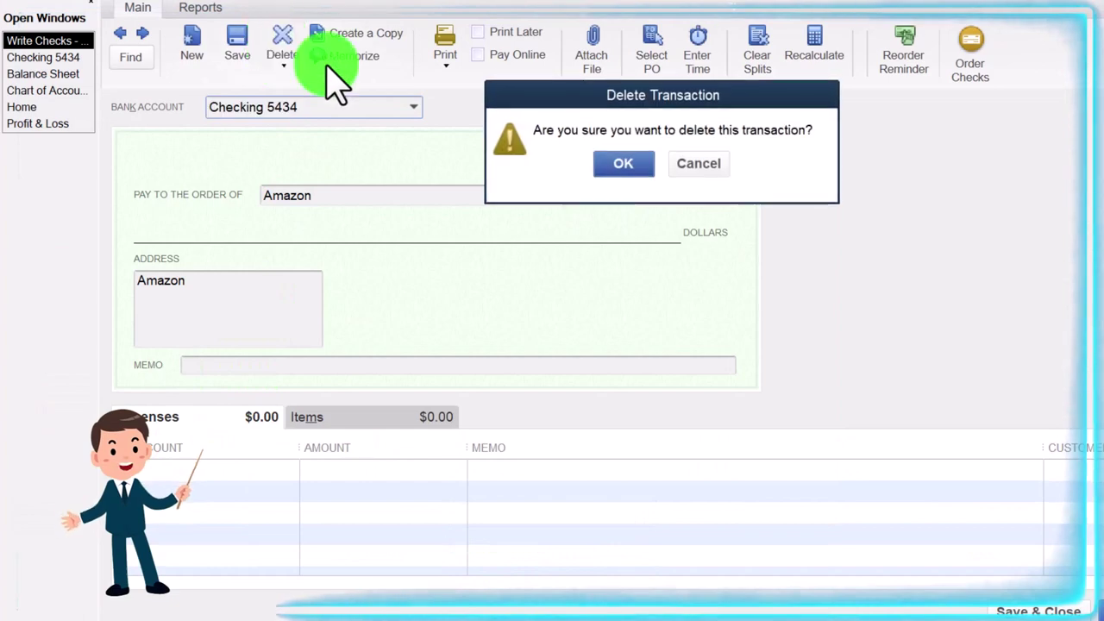
{"action": "left_click", "coordinate": [625, 165]}
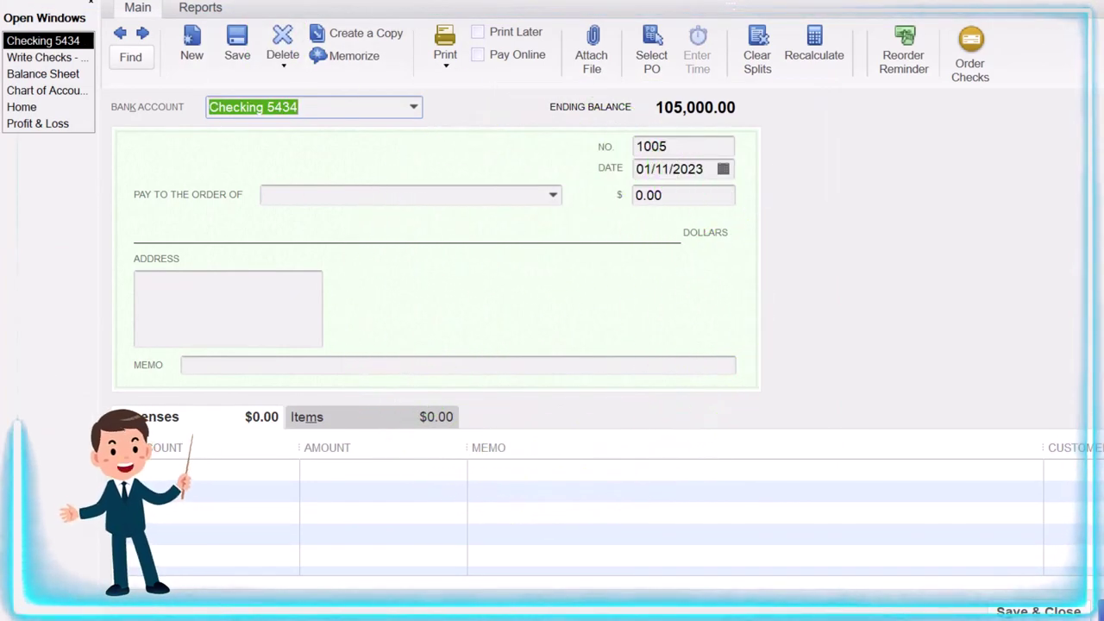
{"action": "key", "text": "Escape"}
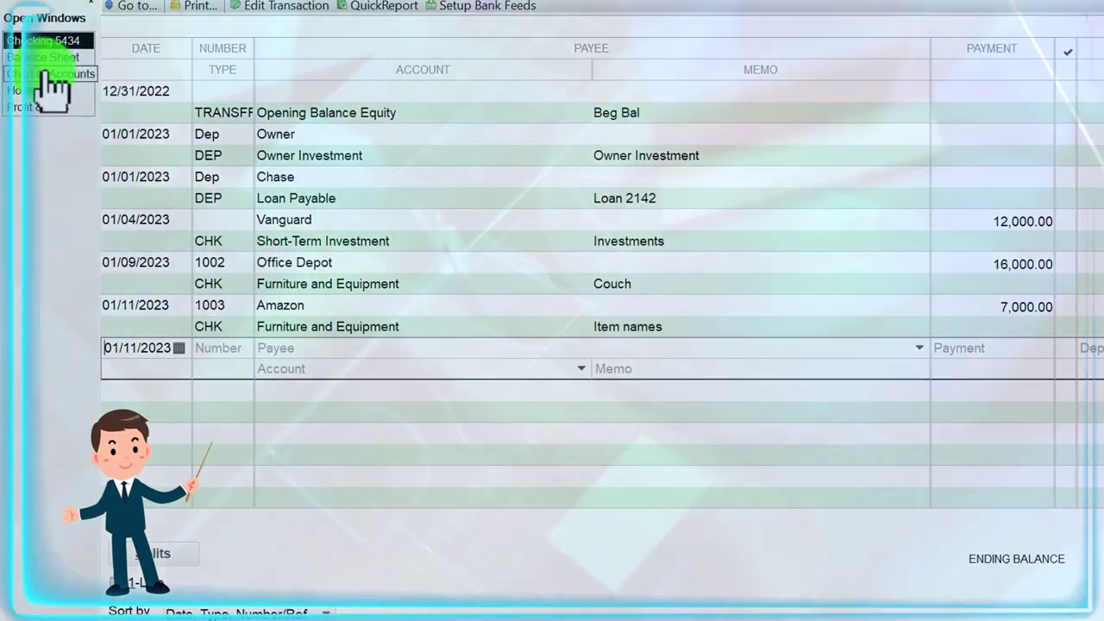
Review the Checking 5434 transactions behind the Balance Sheet, inspect Amazon check 1003, and return to the report
{"action": "left_click", "coordinate": [43, 58]}
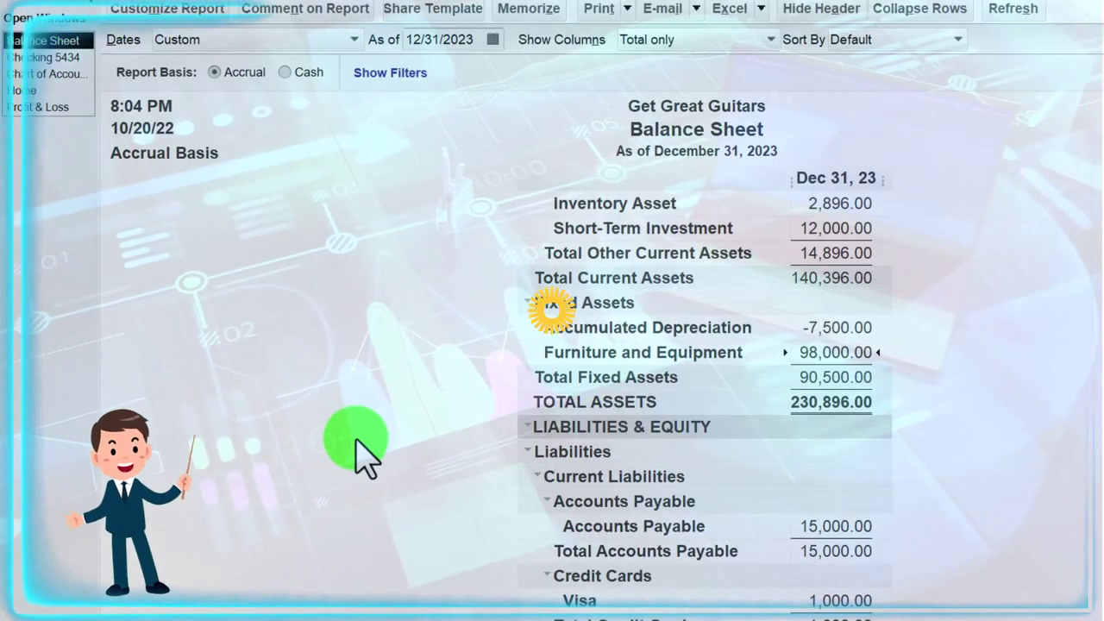
{"action": "scroll", "coordinate": [604, 431], "scroll_direction": "up", "scroll_amount": 2}
{"action": "scroll", "coordinate": [638, 414], "scroll_direction": "up", "scroll_amount": 1}
{"action": "double_click", "coordinate": [820, 276]}
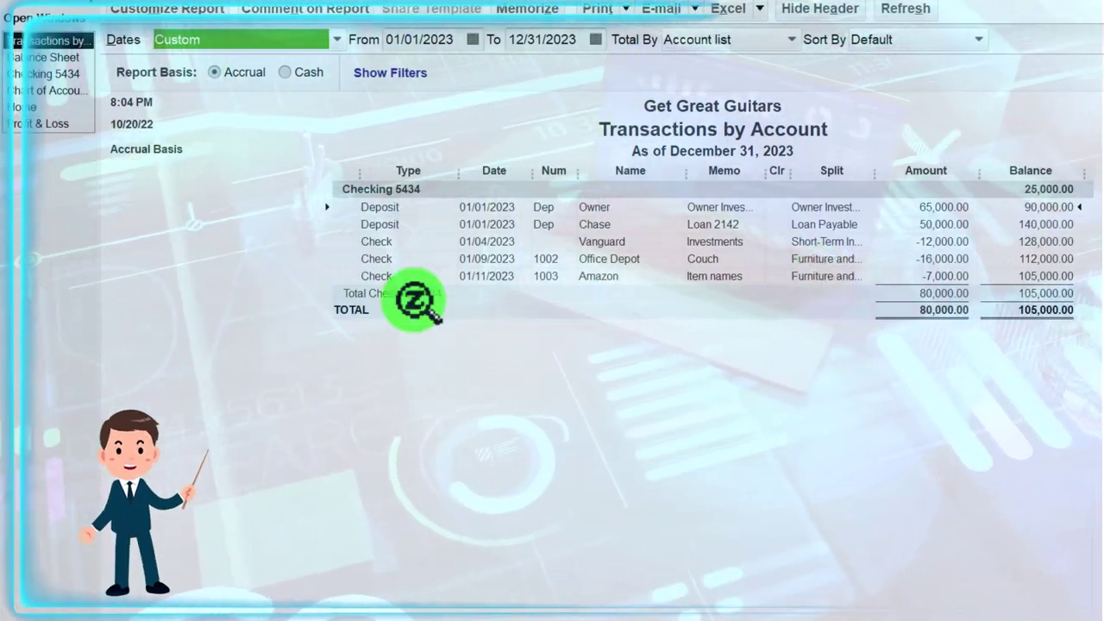
{"action": "double_click", "coordinate": [935, 276]}
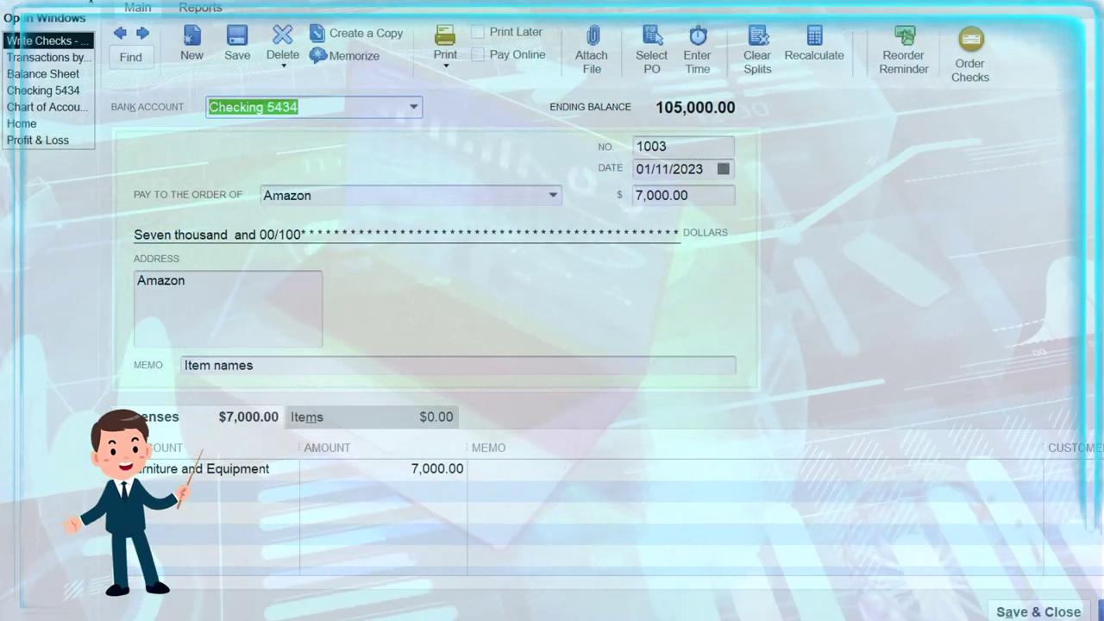
{"action": "key", "text": "Escape"}
{"action": "key", "text": "Escape"}
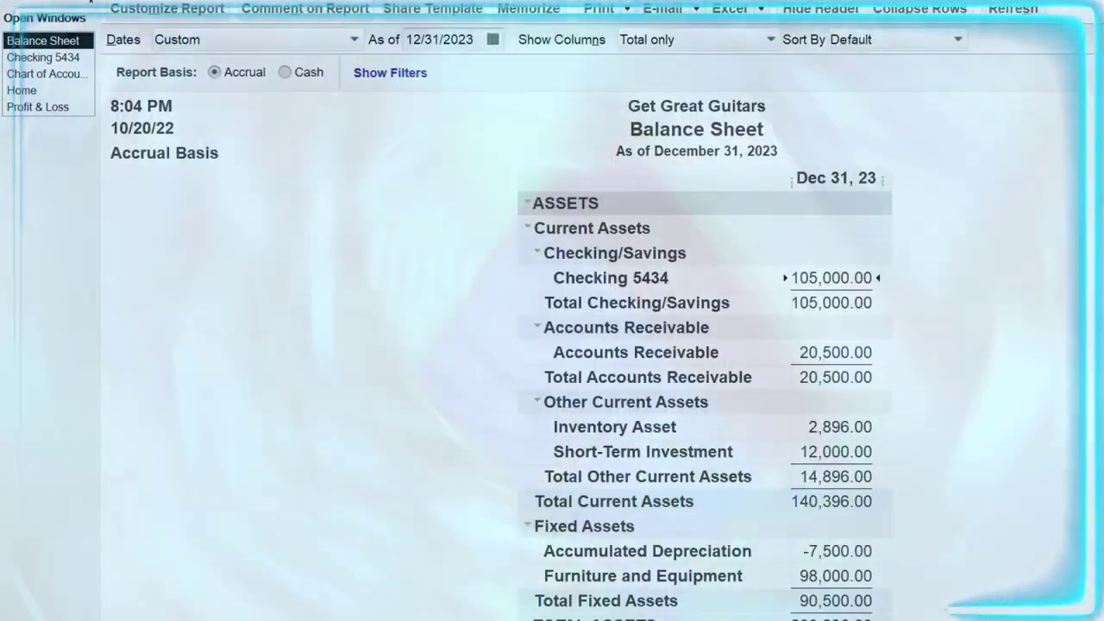
Review the Furniture and Equipment transactions behind the Balance Sheet, inspect Amazon check 1003 and return to the transaction list
{"action": "scroll", "coordinate": [973, 394], "scroll_direction": "down", "scroll_amount": 3}
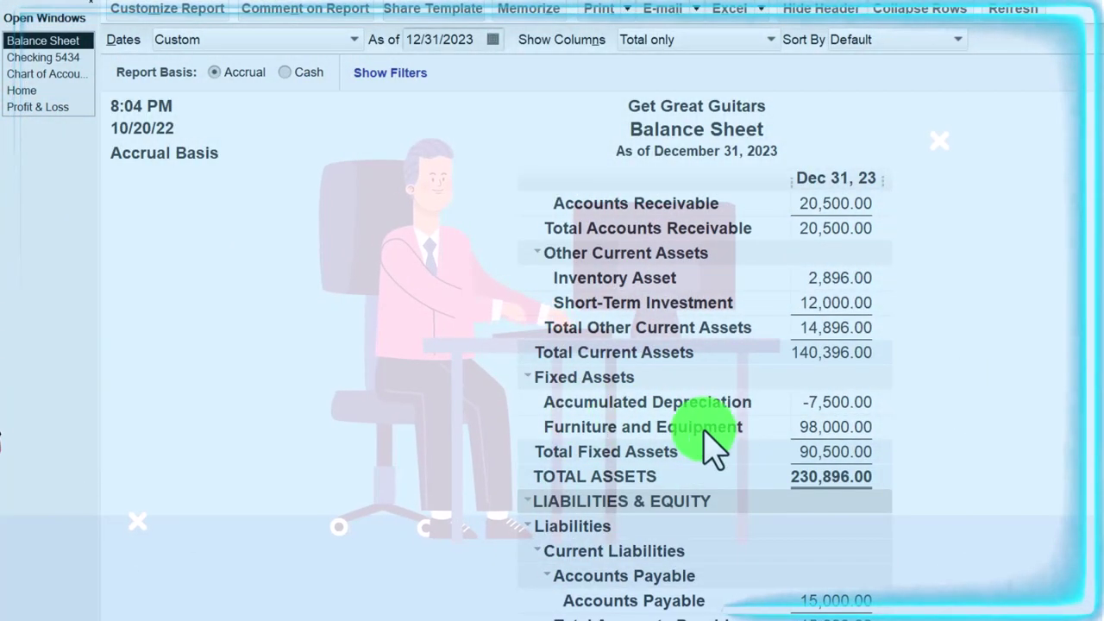
{"action": "double_click", "coordinate": [829, 428]}
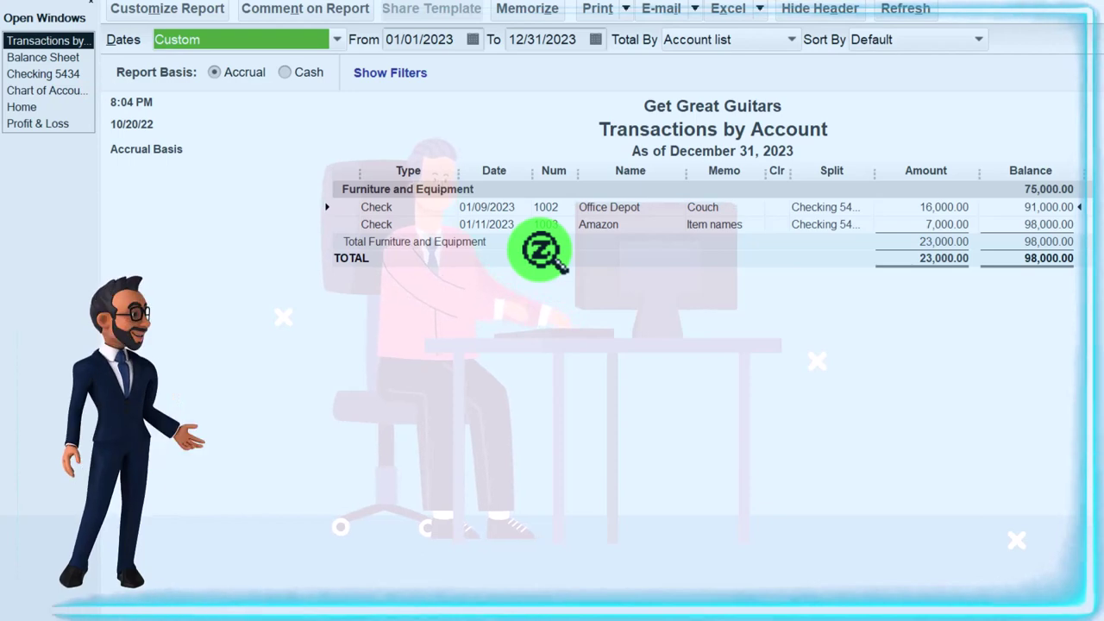
{"action": "double_click", "coordinate": [937, 226]}
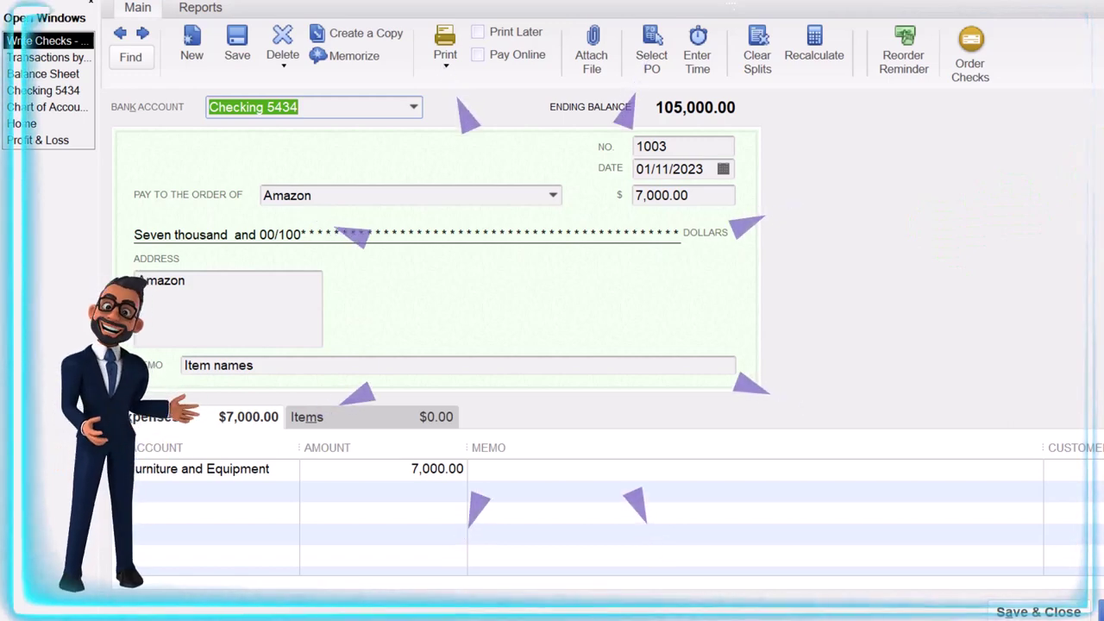
{"action": "key", "text": "Escape"}
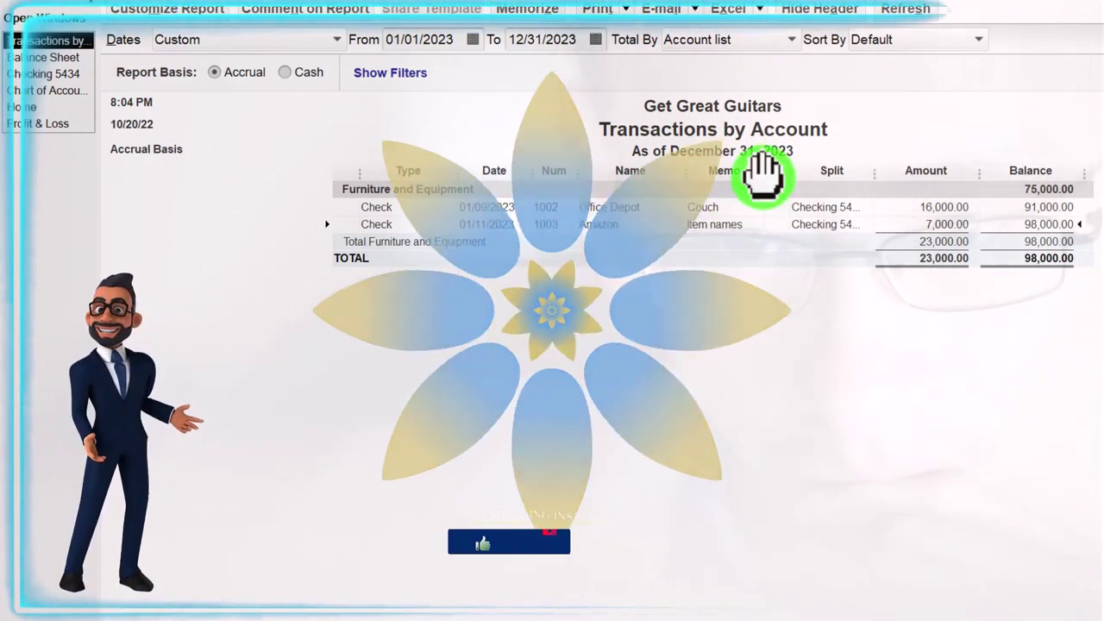
{"action": "left_click_drag", "start_coordinate": [779, 179], "coordinate": [857, 185]}
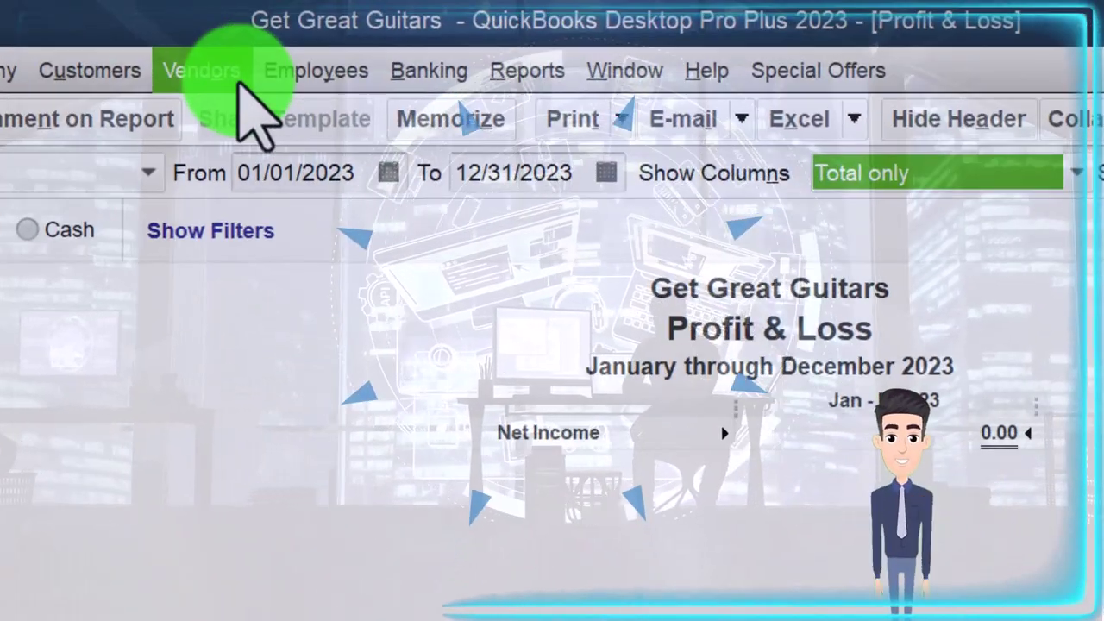
Open Amazon's vendor record from the Vendor Center and view its additional information
{"action": "left_click", "coordinate": [233, 77]}
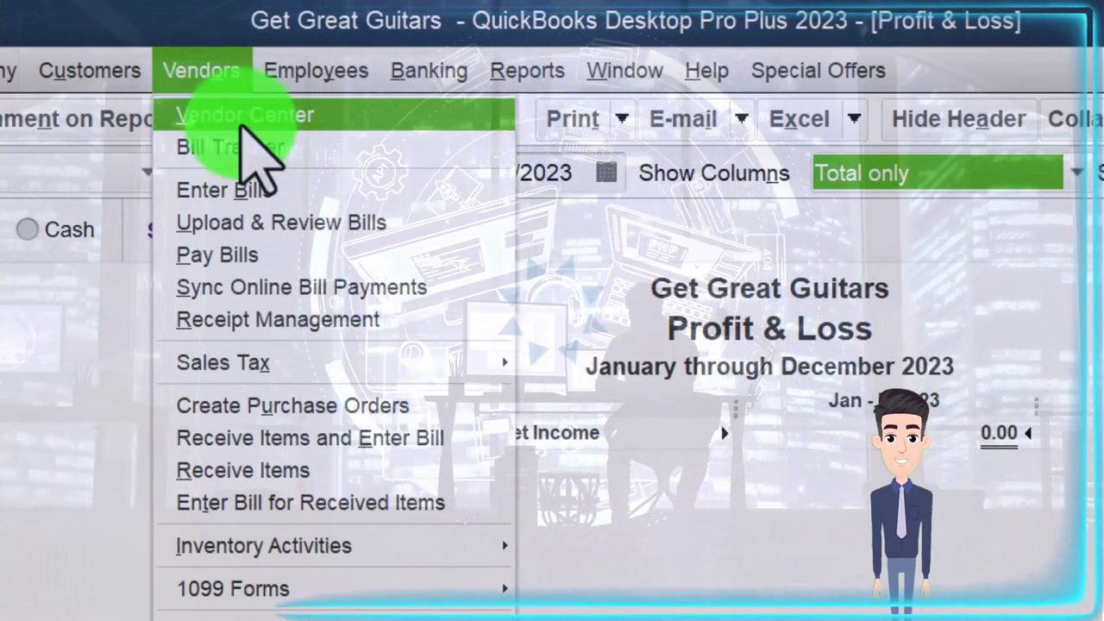
{"action": "left_click", "coordinate": [241, 116]}
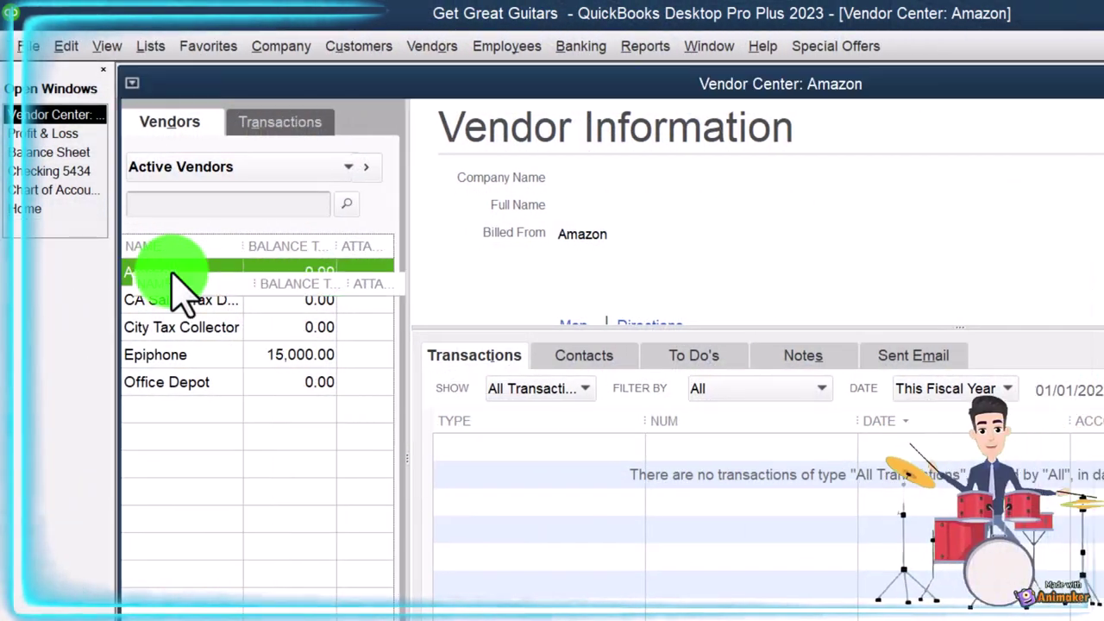
{"action": "double_click", "coordinate": [177, 274]}
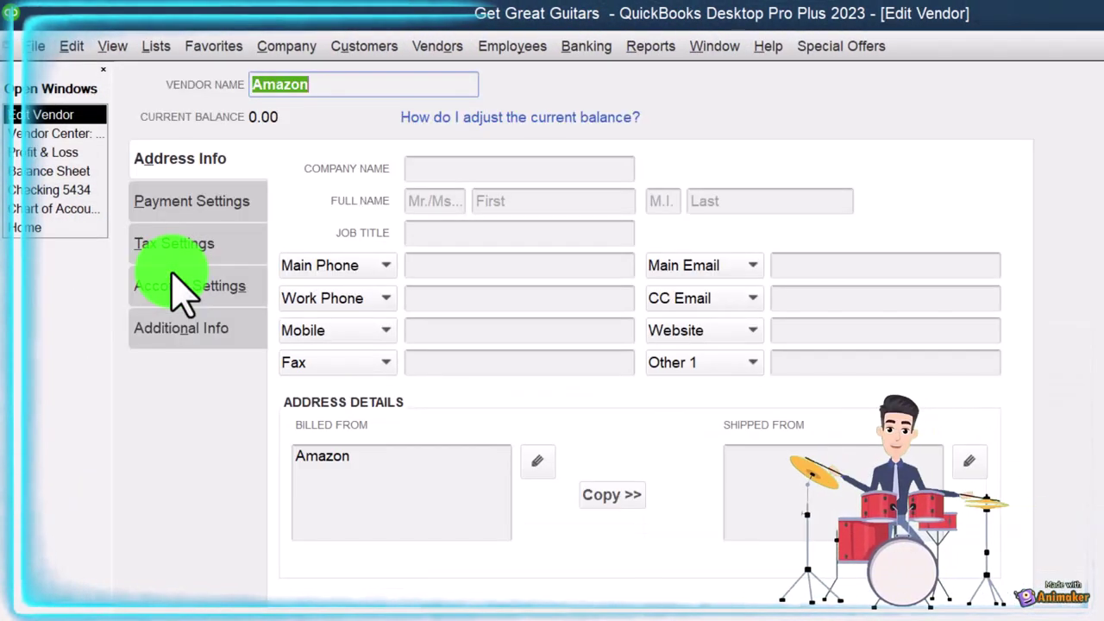
{"action": "left_click", "coordinate": [175, 338]}
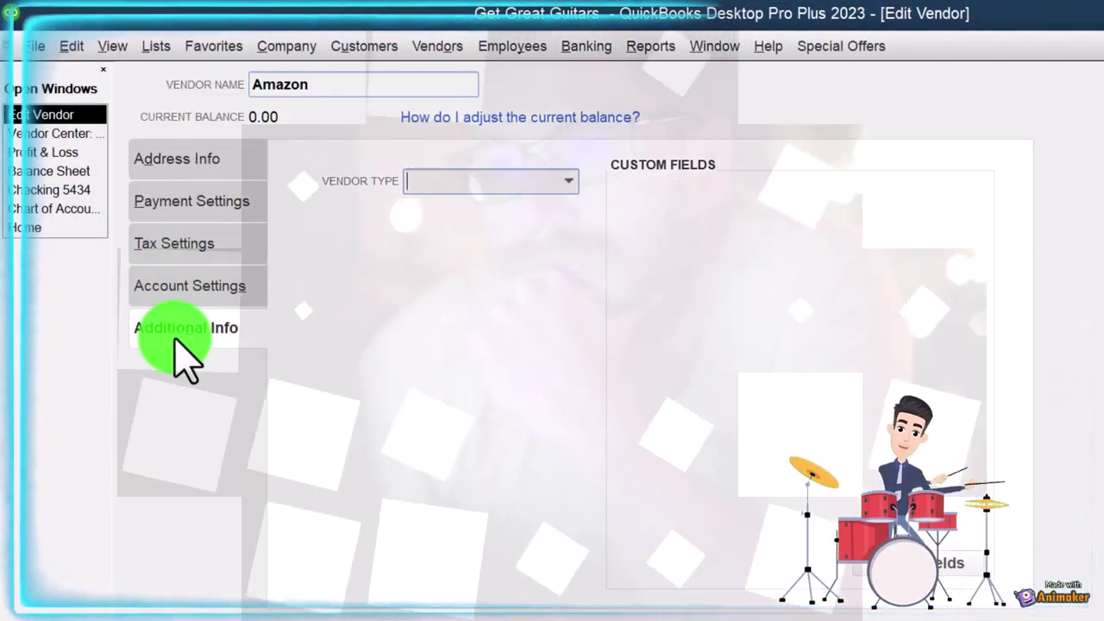
Examine the expense accounts available for prefilling Amazon's bills in its account settings without selecting one
{"action": "left_click", "coordinate": [168, 293]}
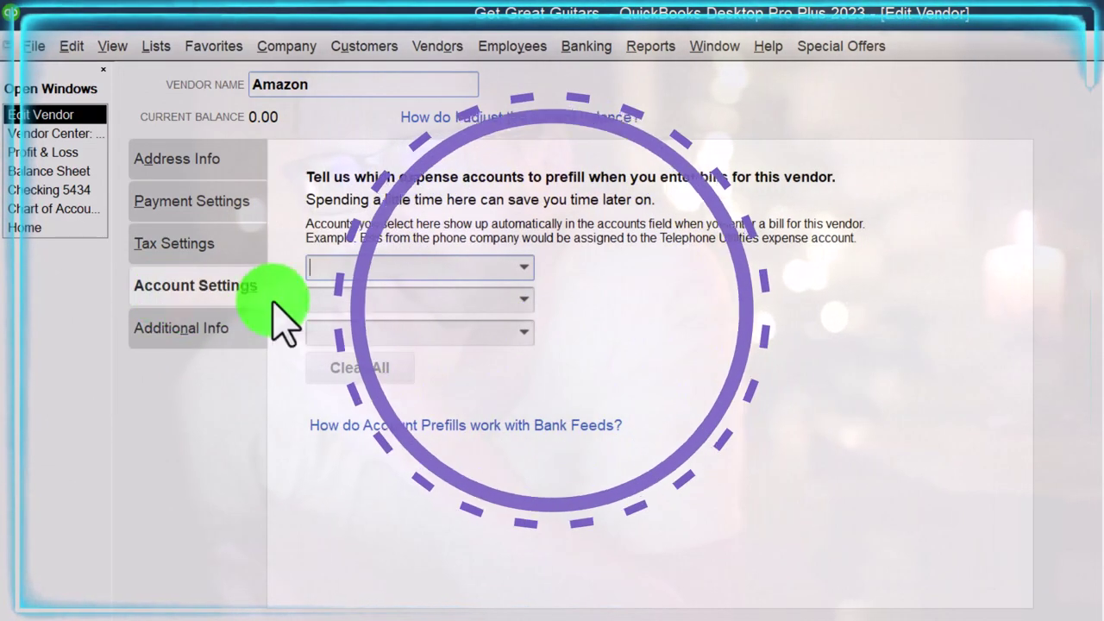
{"action": "left_click", "coordinate": [524, 267]}
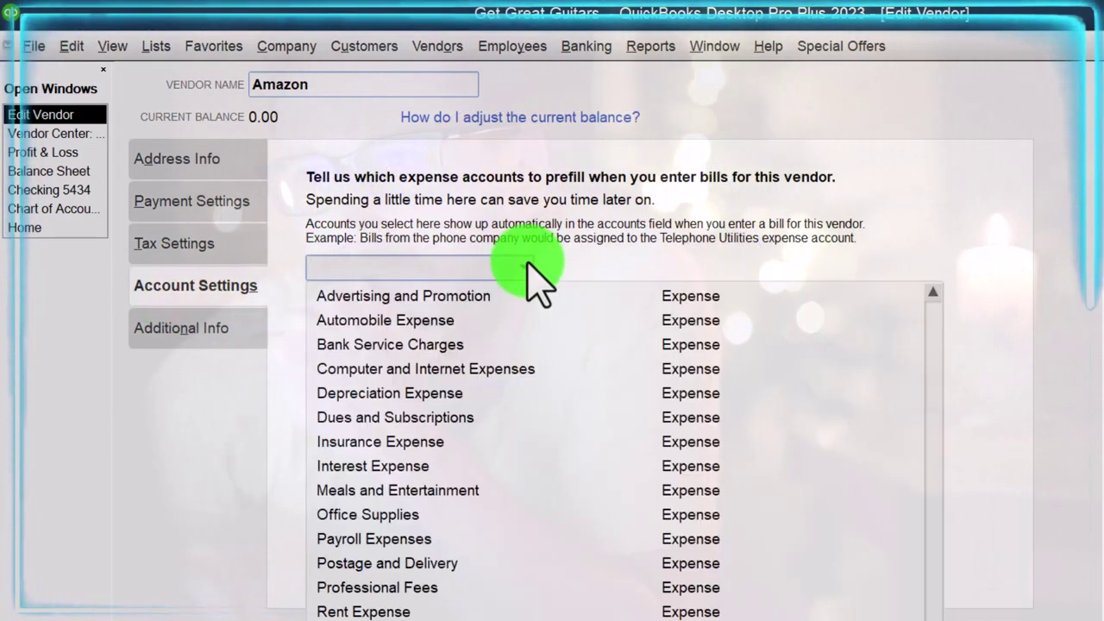
{"action": "left_click", "coordinate": [524, 268]}
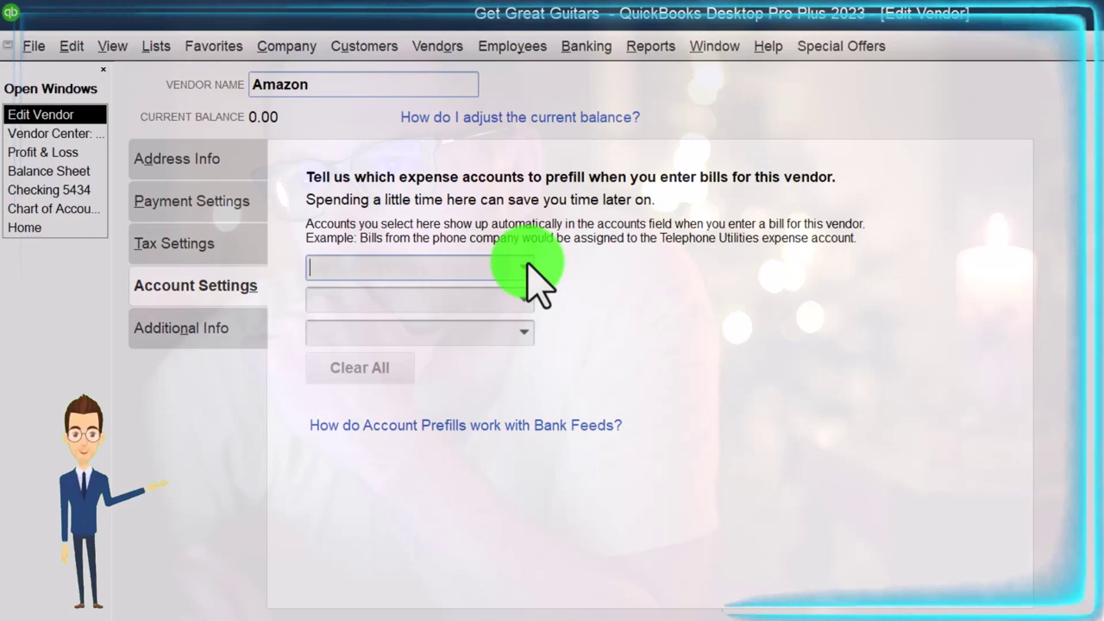
{"action": "left_click", "coordinate": [527, 266]}
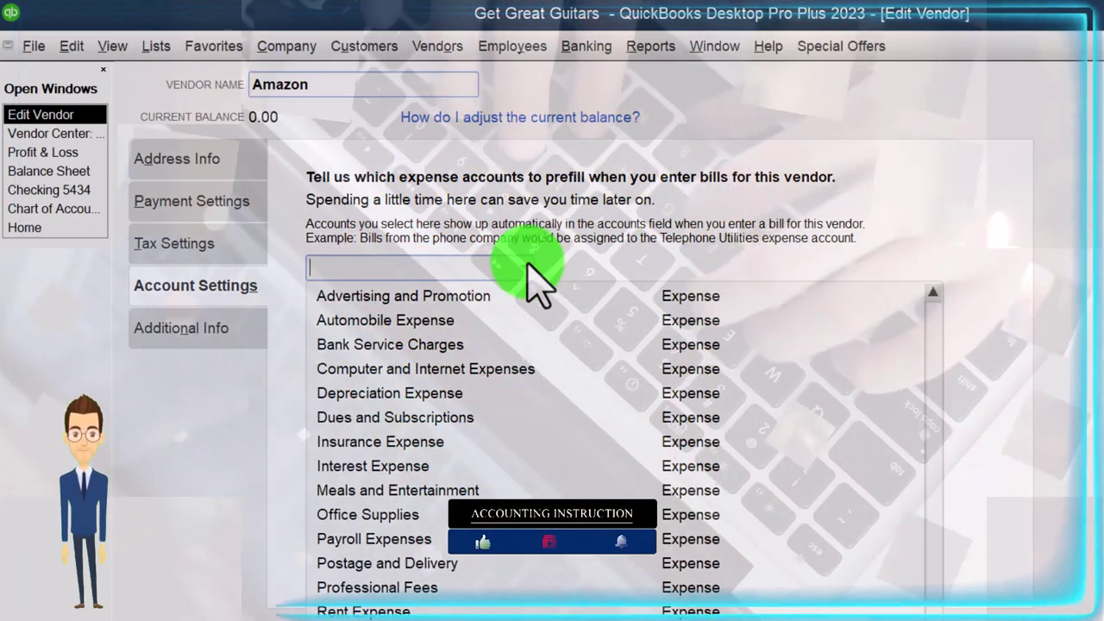
{"action": "left_click", "coordinate": [529, 269]}
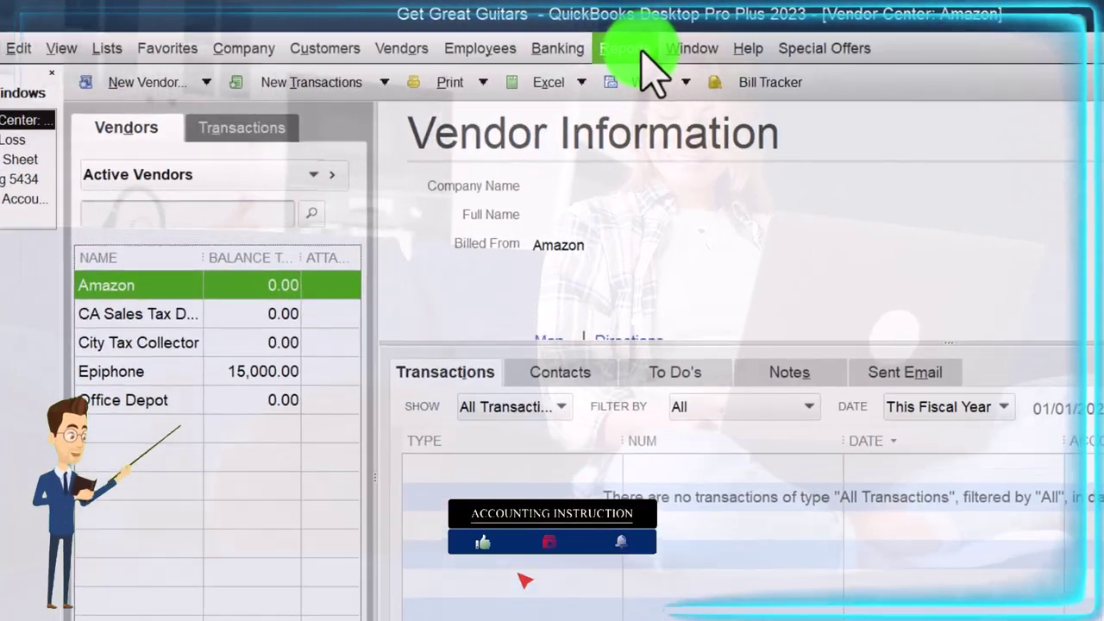
Generate a Trial Balance report for 01/01/2023 through 12/31/2023
{"action": "left_click", "coordinate": [655, 46]}
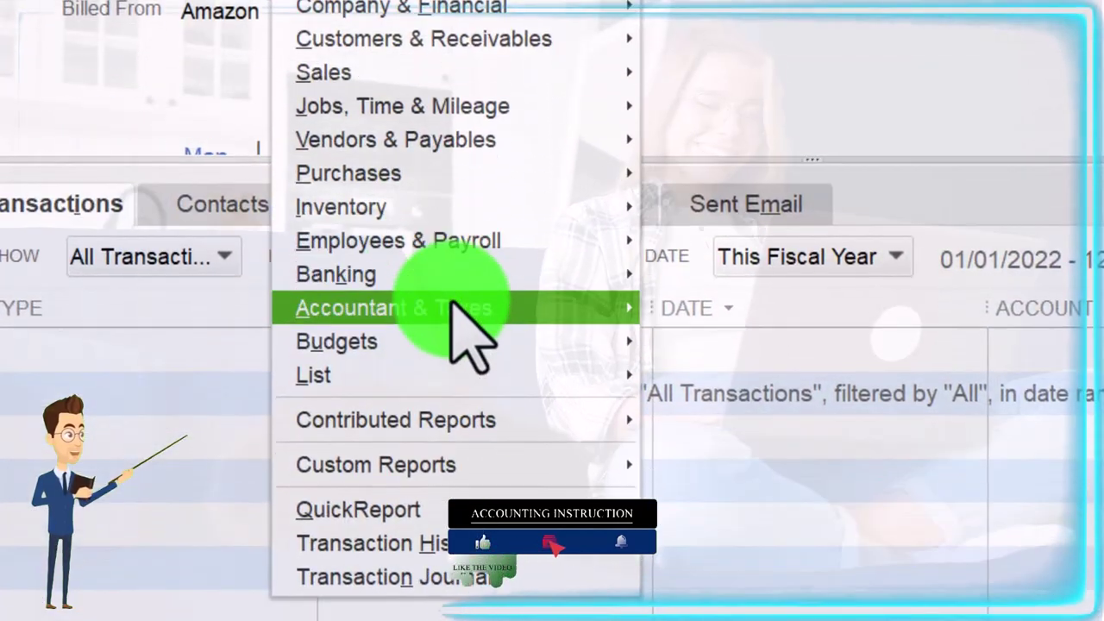
{"action": "mouse_move", "coordinate": [610, 620]}
{"action": "left_click", "coordinate": [667, 319]}
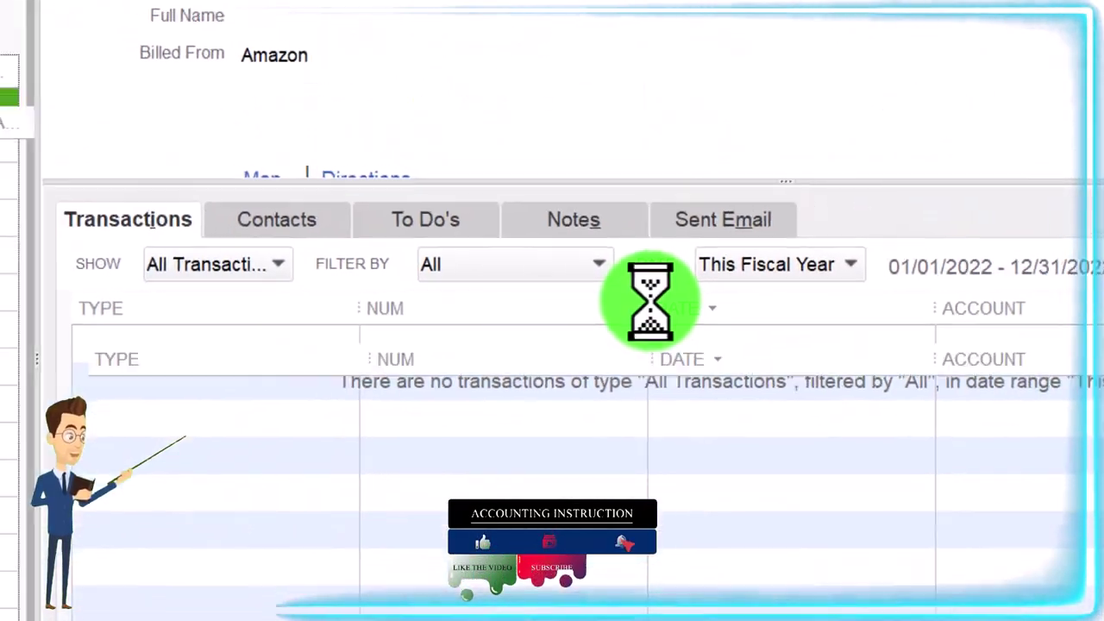
{"action": "key", "text": "Tab"}
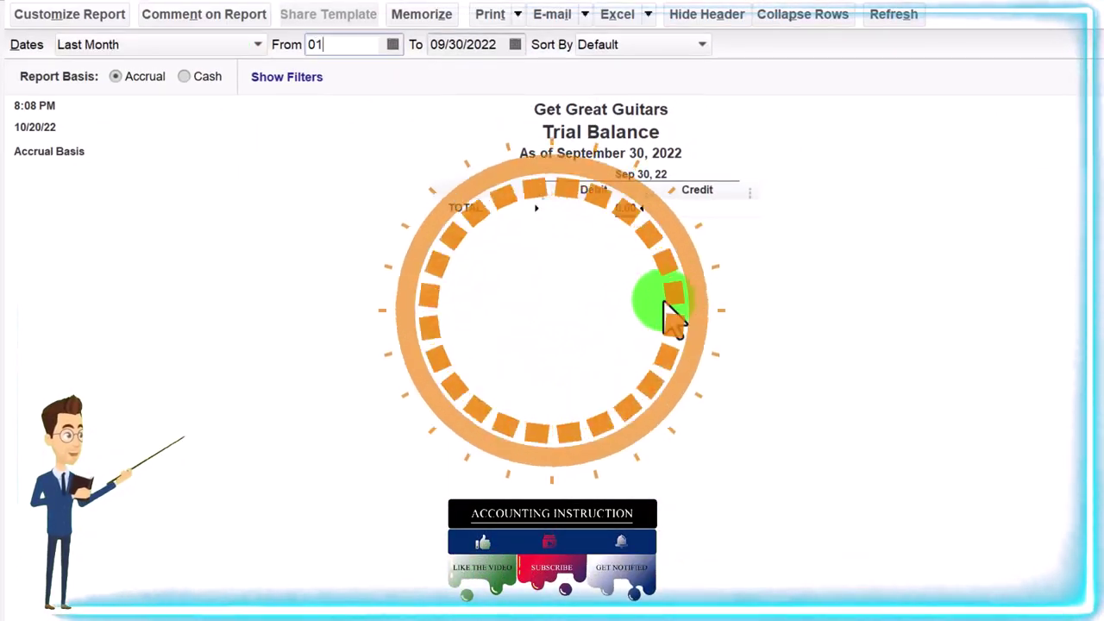
{"action": "type", "text": "1/2023"}
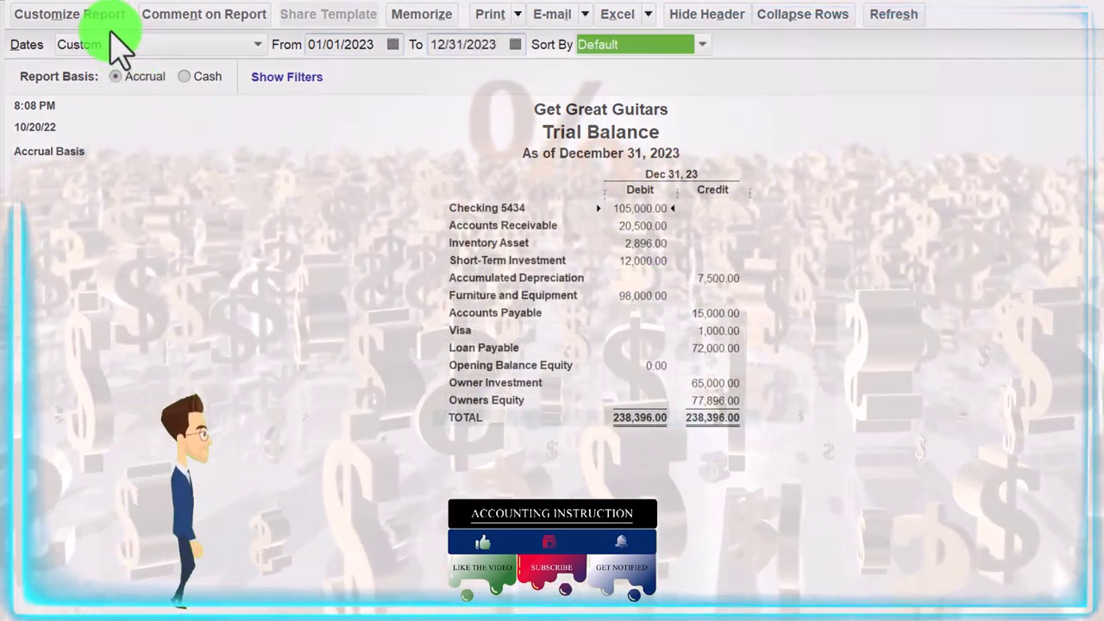
Set the Trial Balance report's font size to 12 and widen the account name column to show full names
{"action": "left_click", "coordinate": [108, 15]}
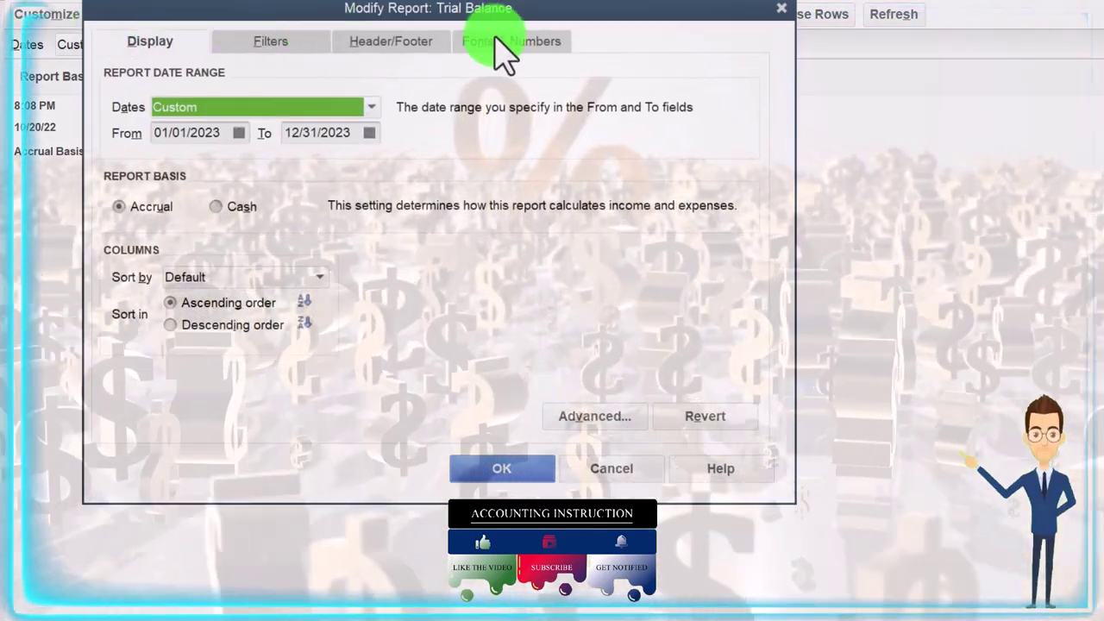
{"action": "left_click", "coordinate": [505, 43]}
{"action": "left_click", "coordinate": [421, 311]}
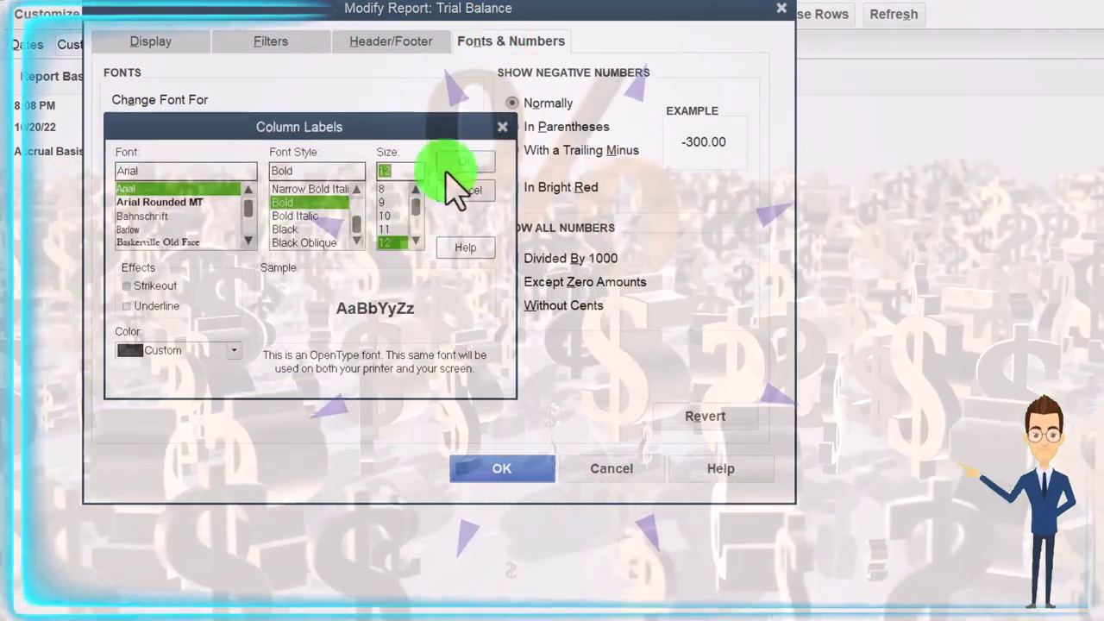
{"action": "left_click", "coordinate": [446, 171]}
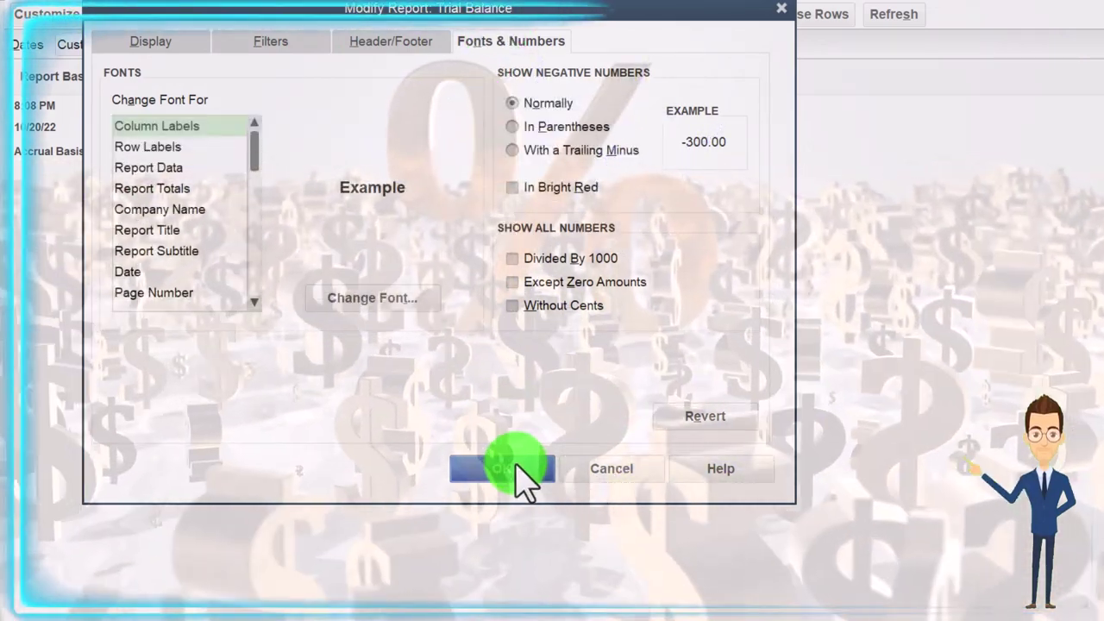
{"action": "left_click", "coordinate": [509, 469]}
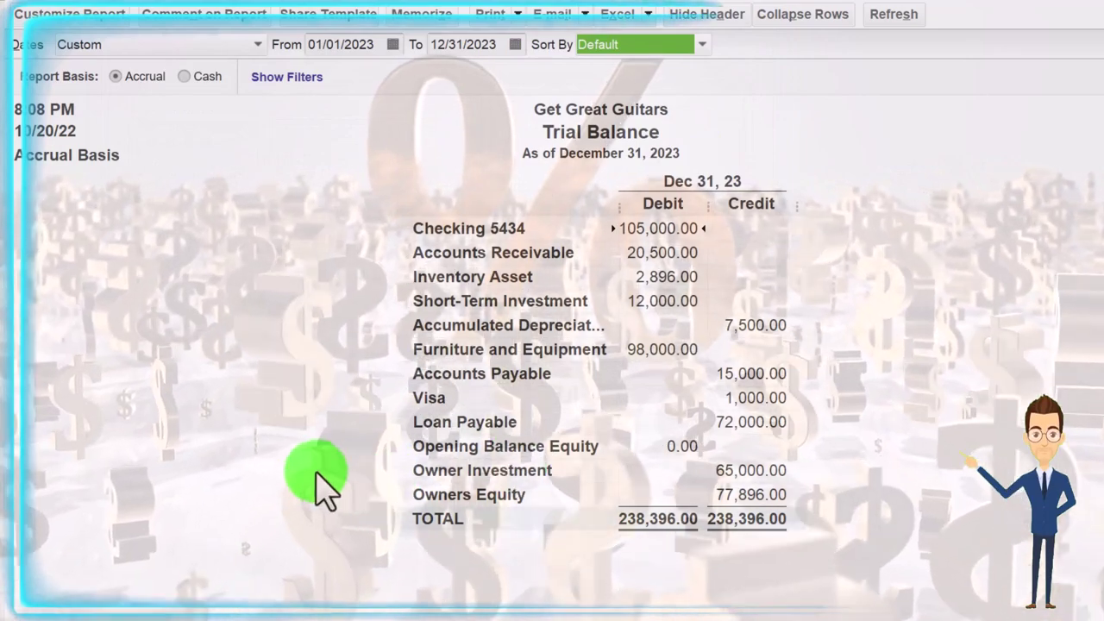
{"action": "left_click_drag", "start_coordinate": [617, 203], "coordinate": [617, 203]}
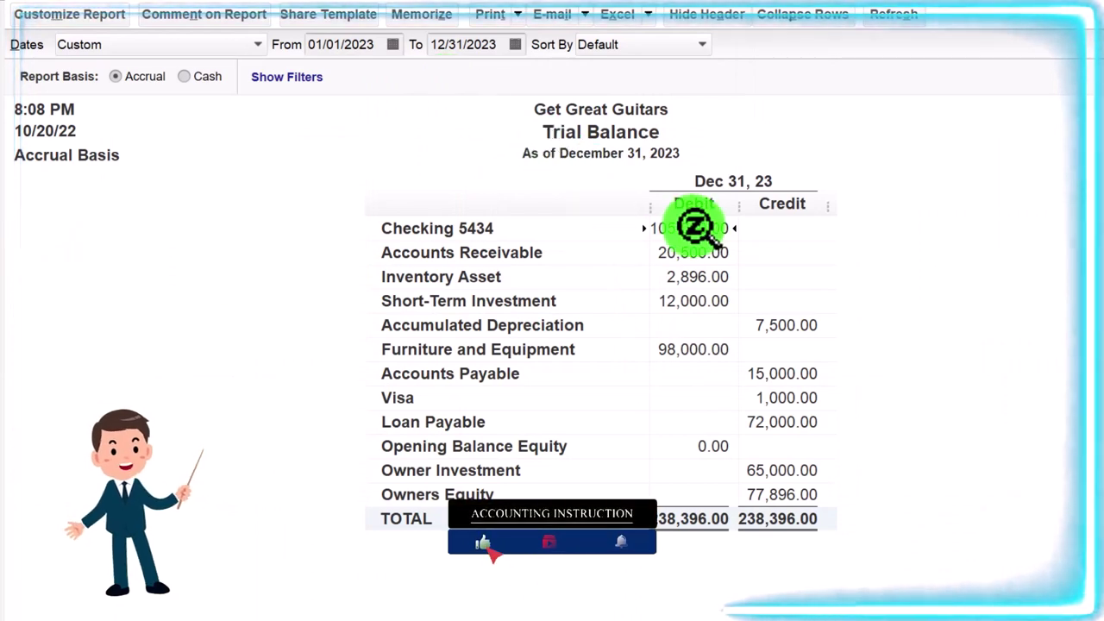
Drill into Checking 5434 from the Trial Balance and open the Amazon check dated 01/11/2023
{"action": "double_click", "coordinate": [693, 226]}
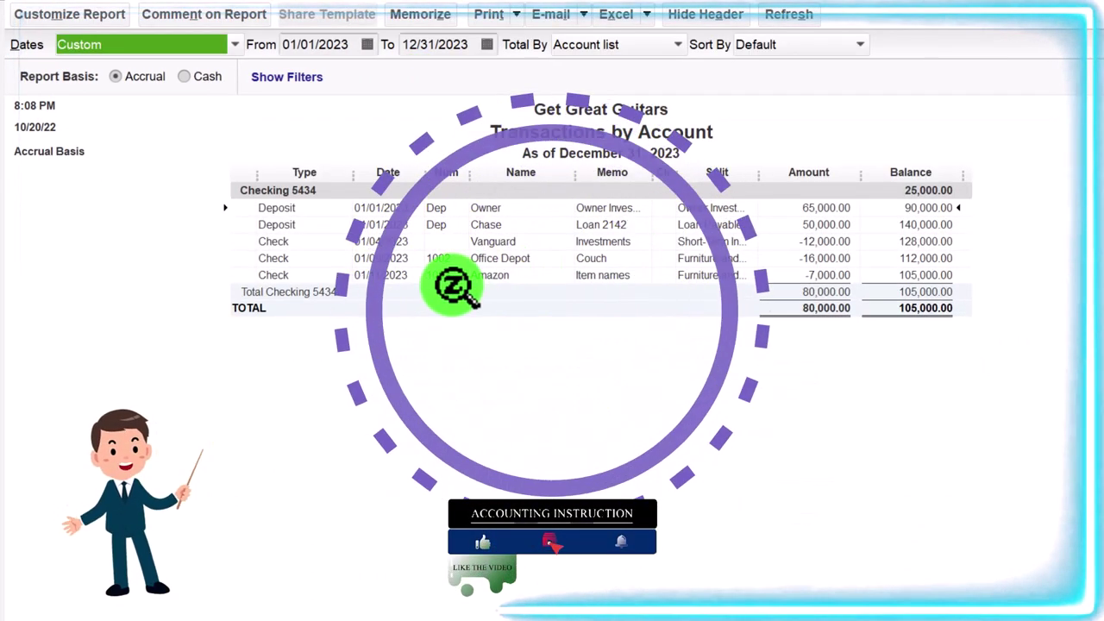
{"action": "double_click", "coordinate": [809, 275]}
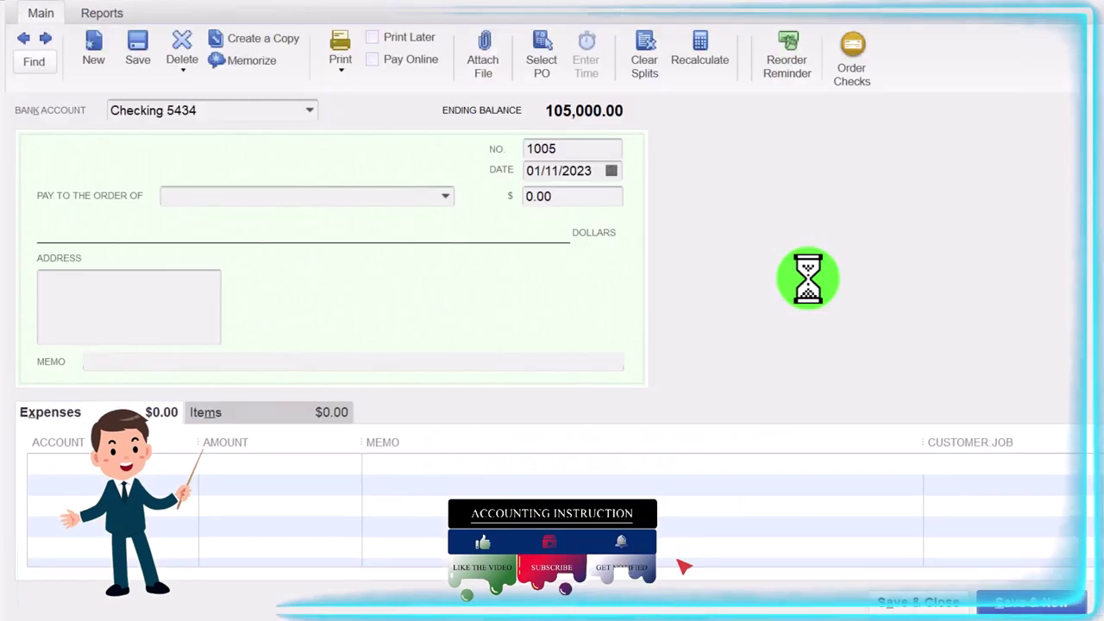